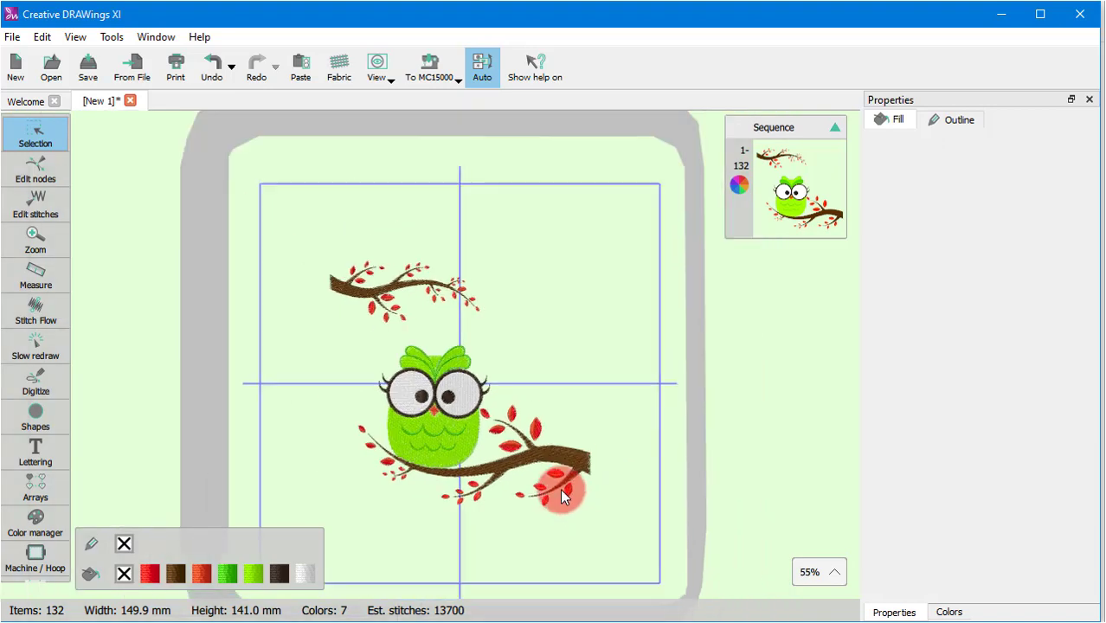
- Select the entire owl and branches design and proportionally resize it to a width of 300 mm
{"action": "scroll", "coordinate": [531, 444], "scroll_direction": "up", "scroll_amount": 3}
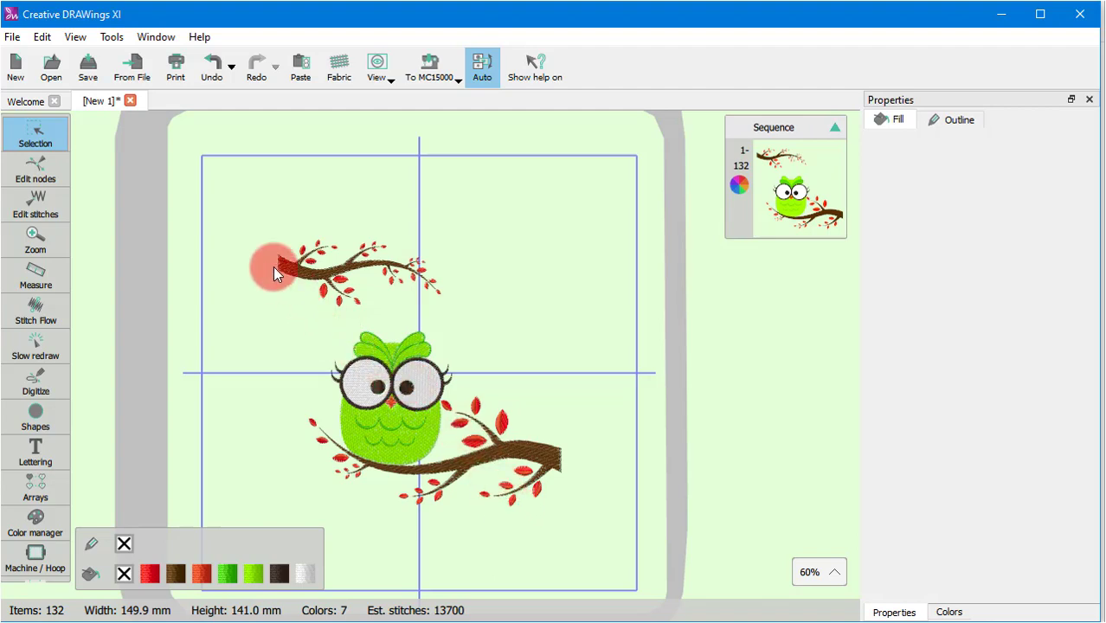
{"action": "left_click_drag", "start_coordinate": [239, 193], "coordinate": [570, 514]}
{"action": "scroll", "coordinate": [573, 499], "scroll_direction": "down", "scroll_amount": 3}
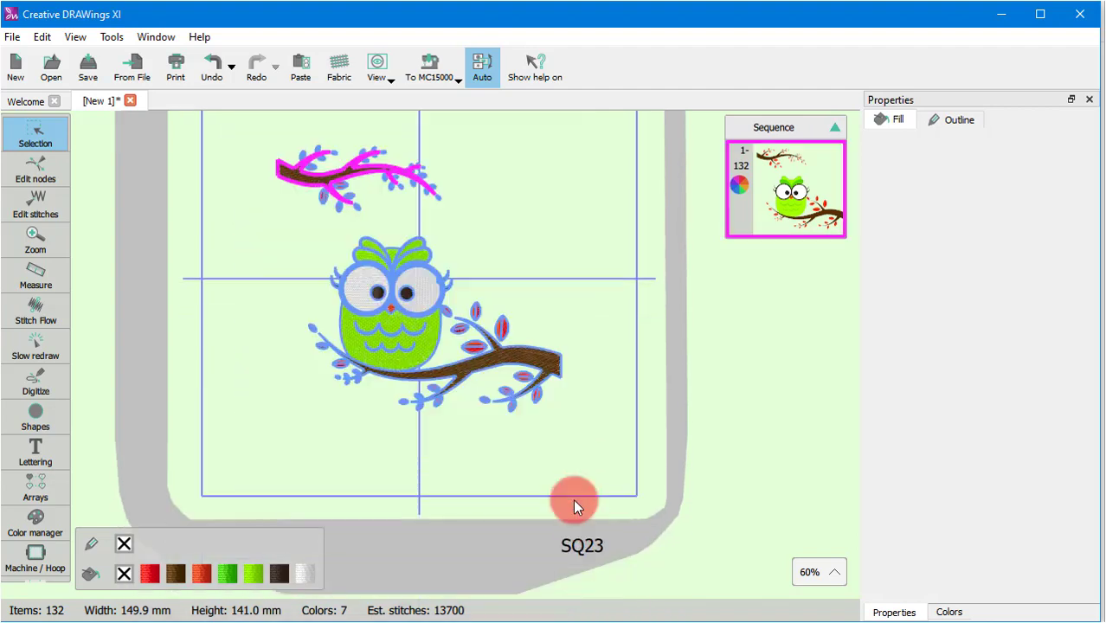
{"action": "scroll", "coordinate": [463, 371], "scroll_direction": "down", "scroll_amount": 3}
{"action": "scroll", "coordinate": [440, 420], "scroll_direction": "up", "scroll_amount": 2}
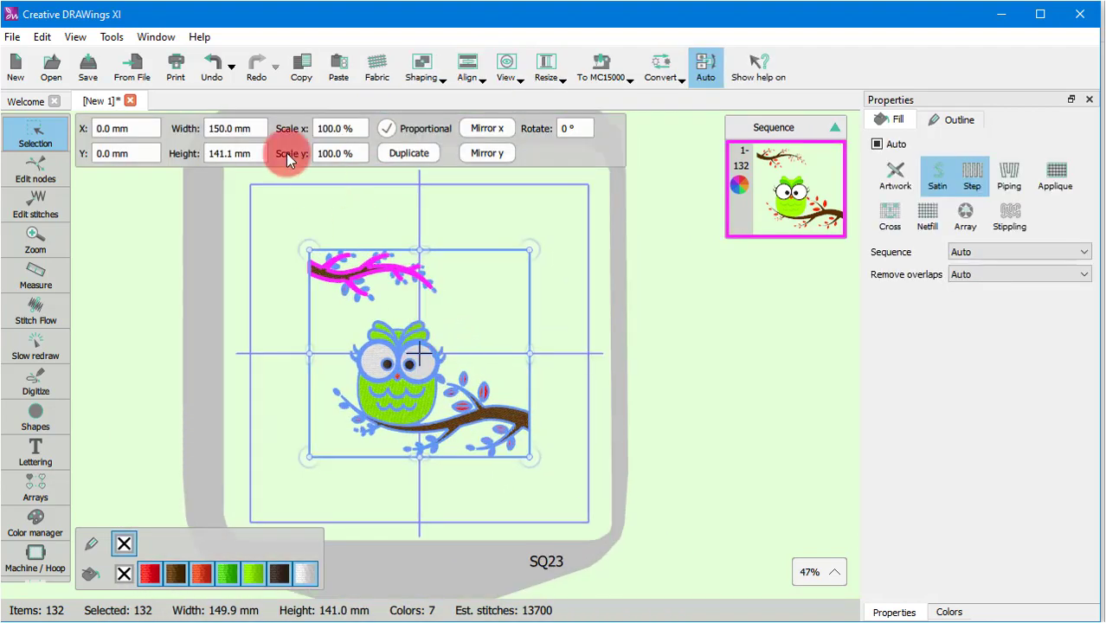
{"action": "double_click", "coordinate": [227, 128]}
{"action": "type", "text": "30"}
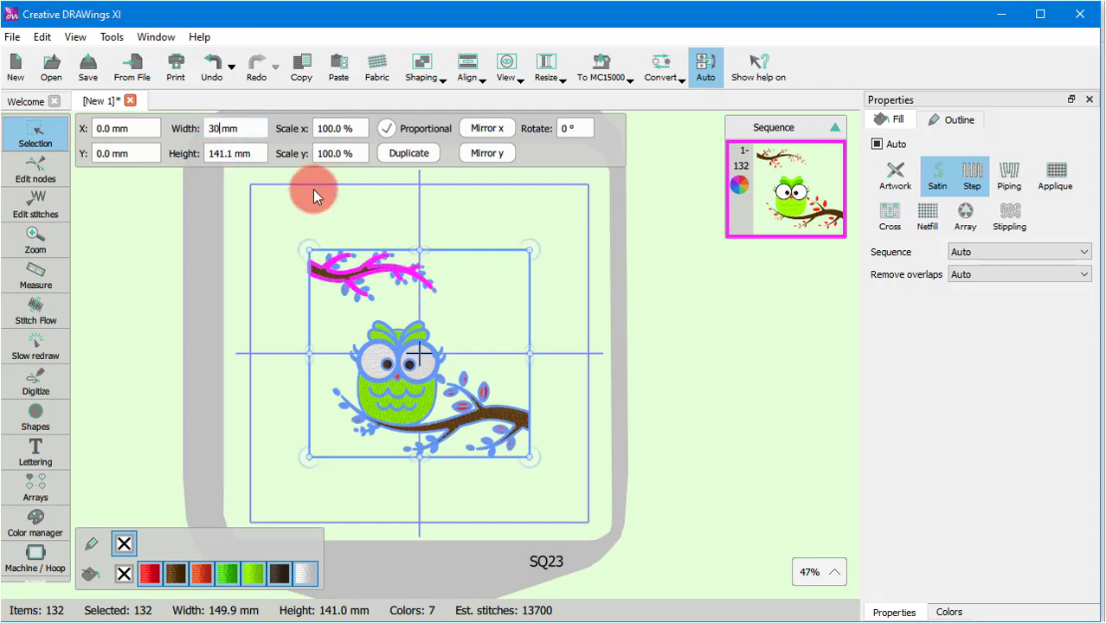
{"action": "type", "text": "0"}
{"action": "key", "text": "Return"}
- Replace the SQ23 hoop with the GR hoop for the Janome MC15000 machine
{"action": "scroll", "coordinate": [310, 191], "scroll_direction": "down", "scroll_amount": 2}
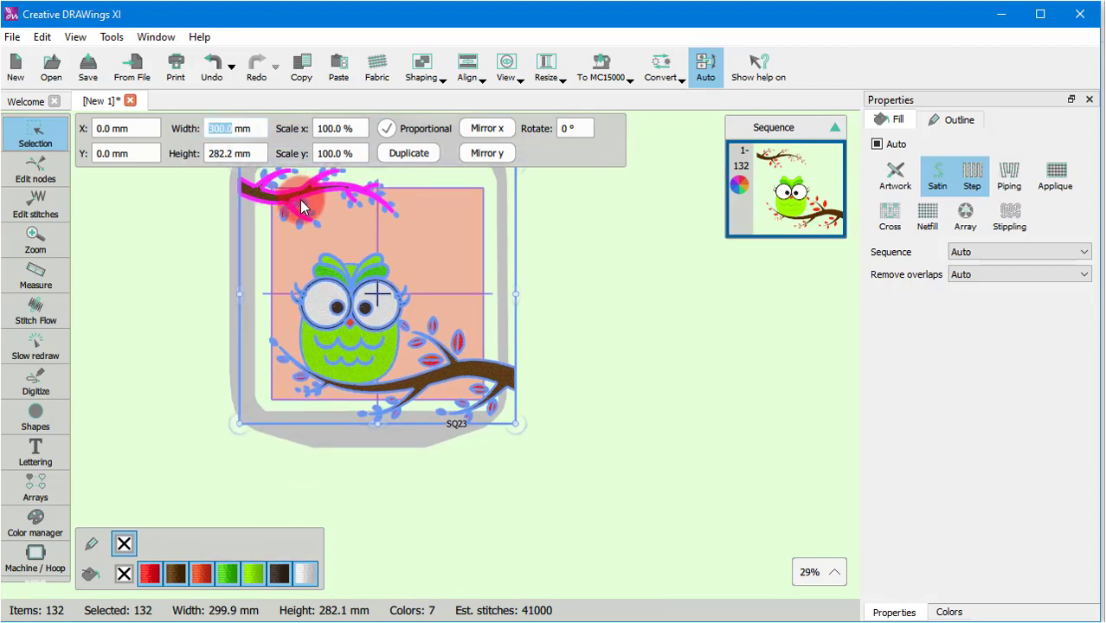
{"action": "scroll", "coordinate": [301, 205], "scroll_direction": "down", "scroll_amount": 1}
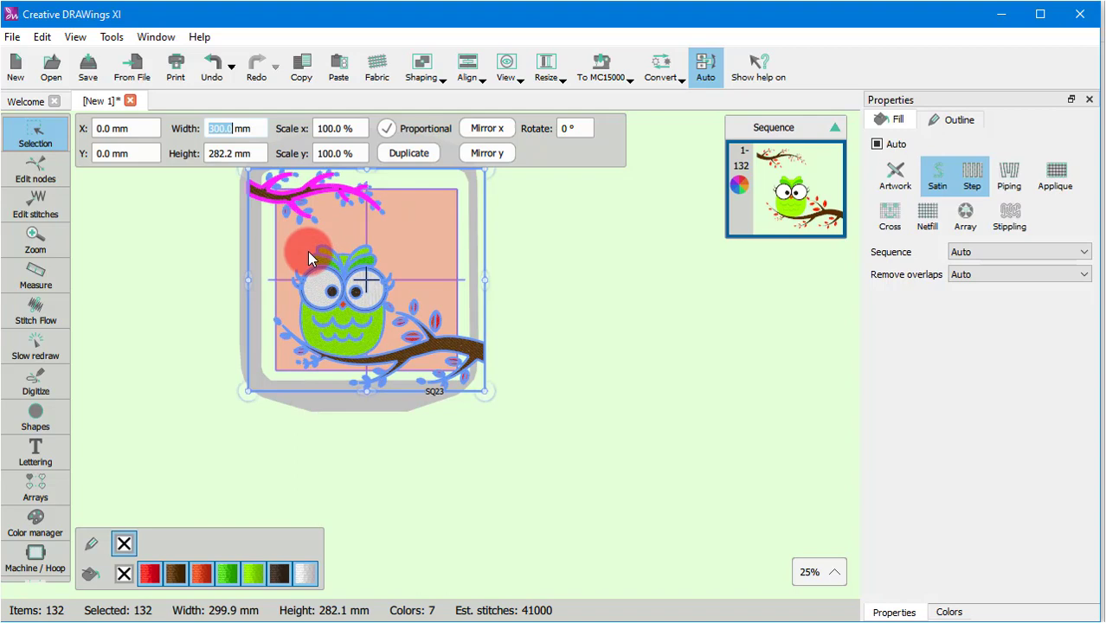
{"action": "scroll", "coordinate": [308, 251], "scroll_direction": "up", "scroll_amount": 4}
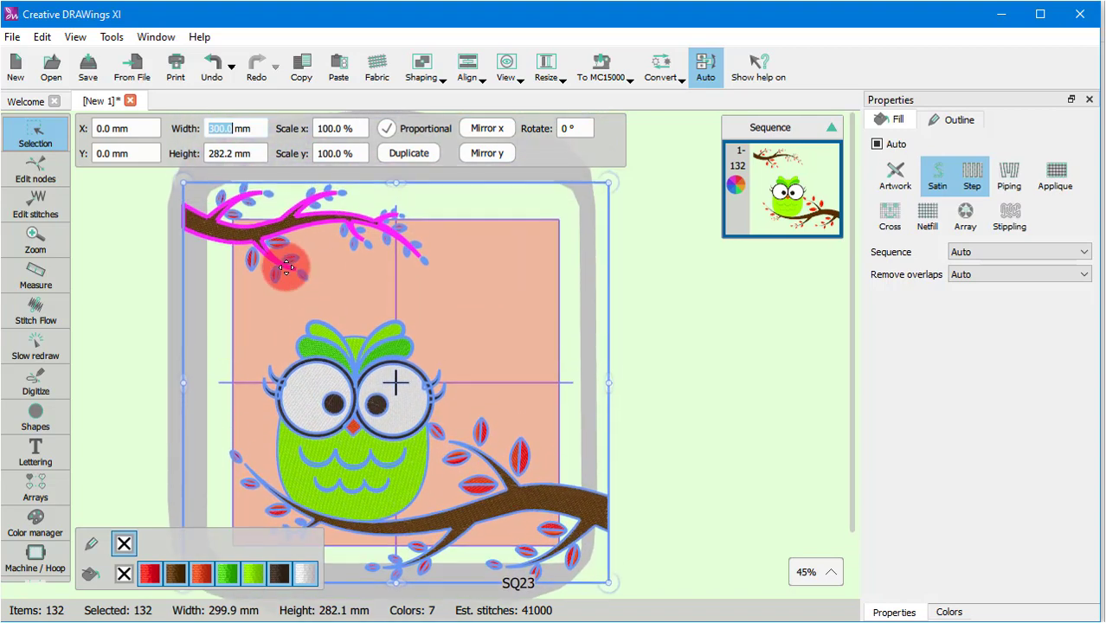
{"action": "scroll", "coordinate": [504, 374], "scroll_direction": "down", "scroll_amount": 2}
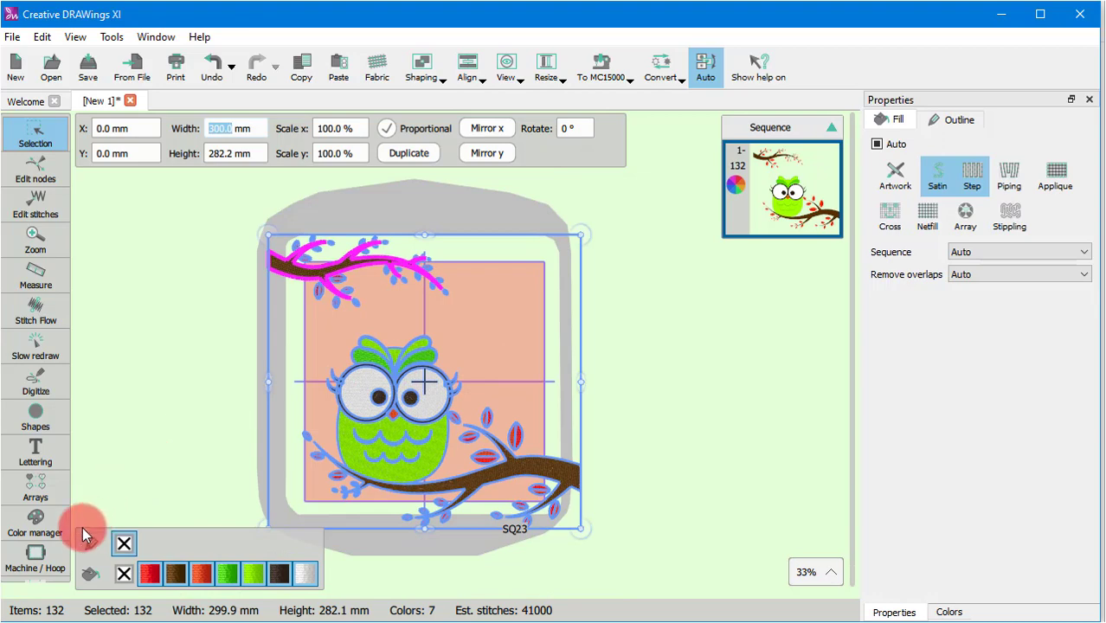
{"action": "left_click", "coordinate": [43, 556]}
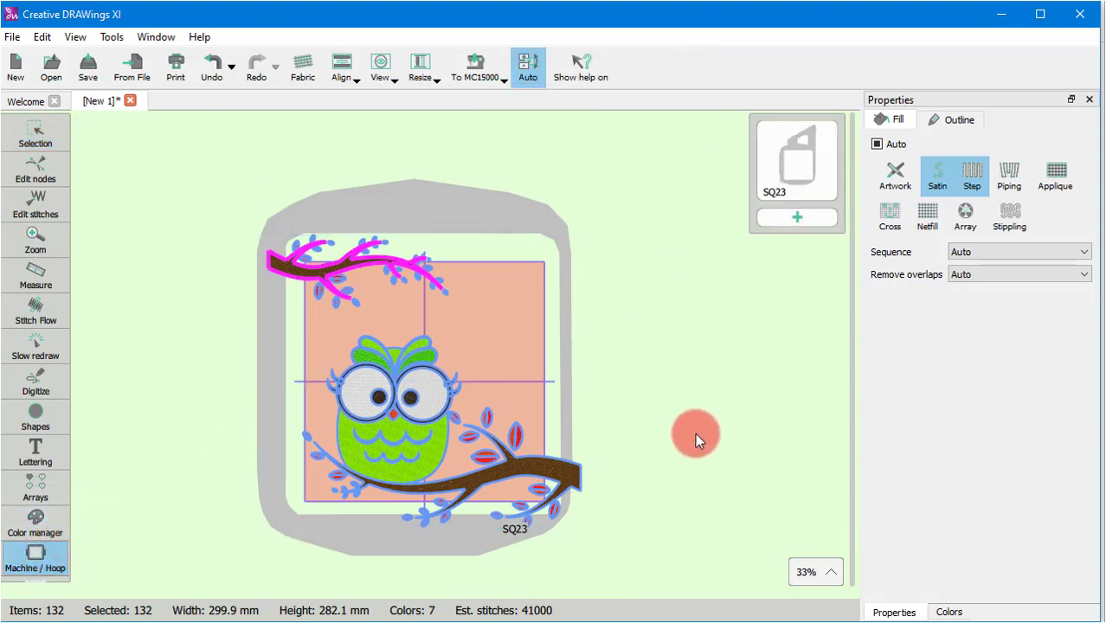
{"action": "left_click", "coordinate": [790, 175]}
{"action": "left_click", "coordinate": [790, 175]}
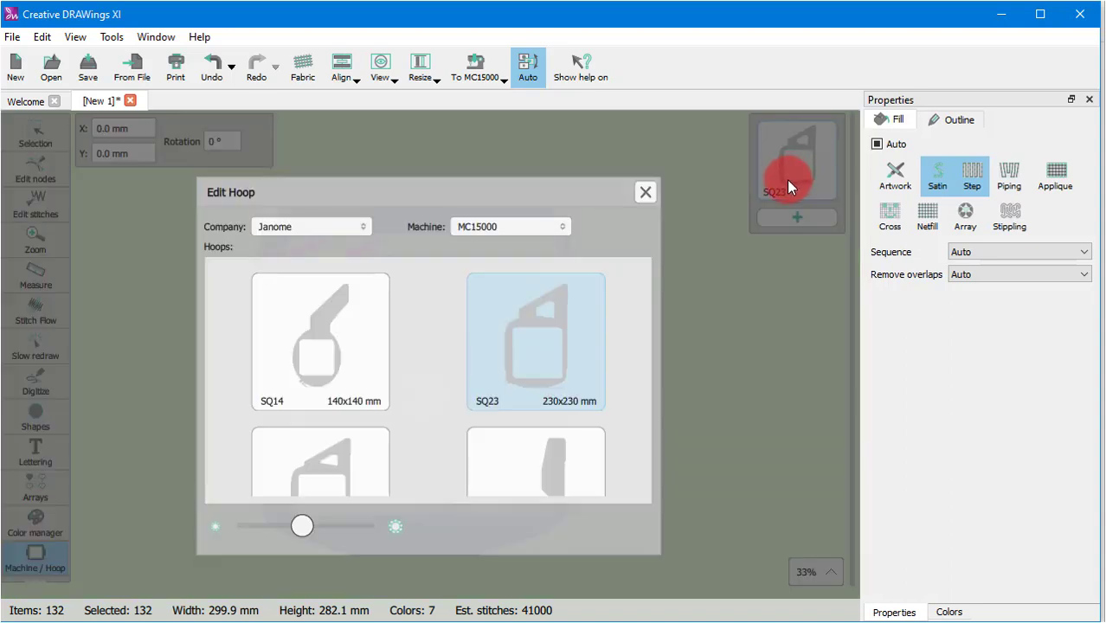
{"action": "scroll", "coordinate": [507, 299], "scroll_direction": "down", "scroll_amount": 3}
{"action": "double_click", "coordinate": [294, 391]}
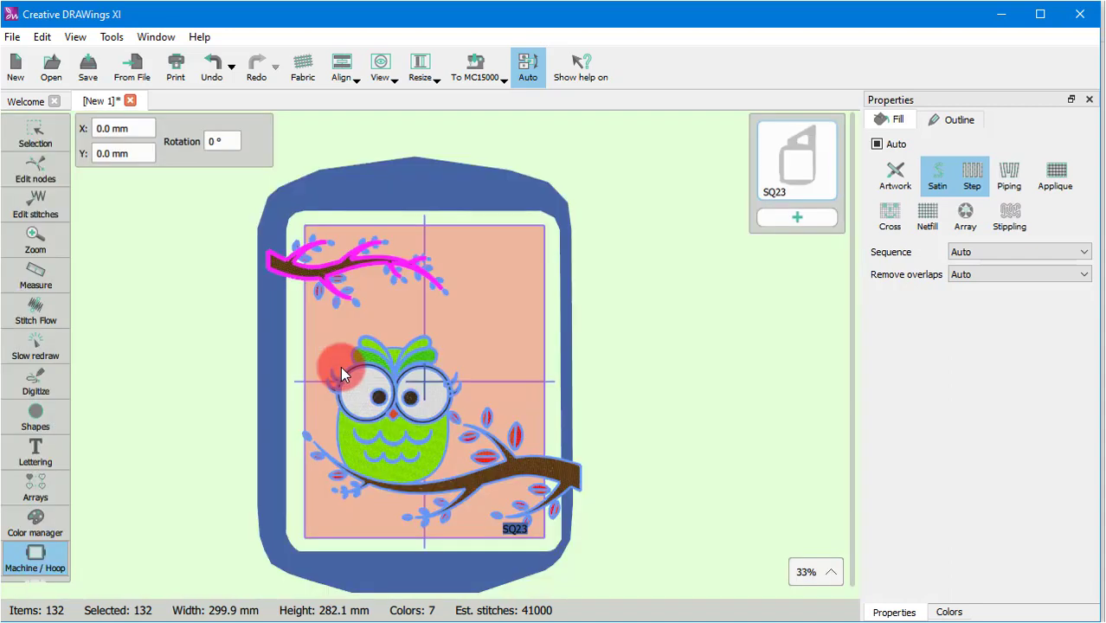
- Rotate the GR hoop to 90° so its long side runs horizontally
{"action": "scroll", "coordinate": [254, 261], "scroll_direction": "down", "scroll_amount": 2}
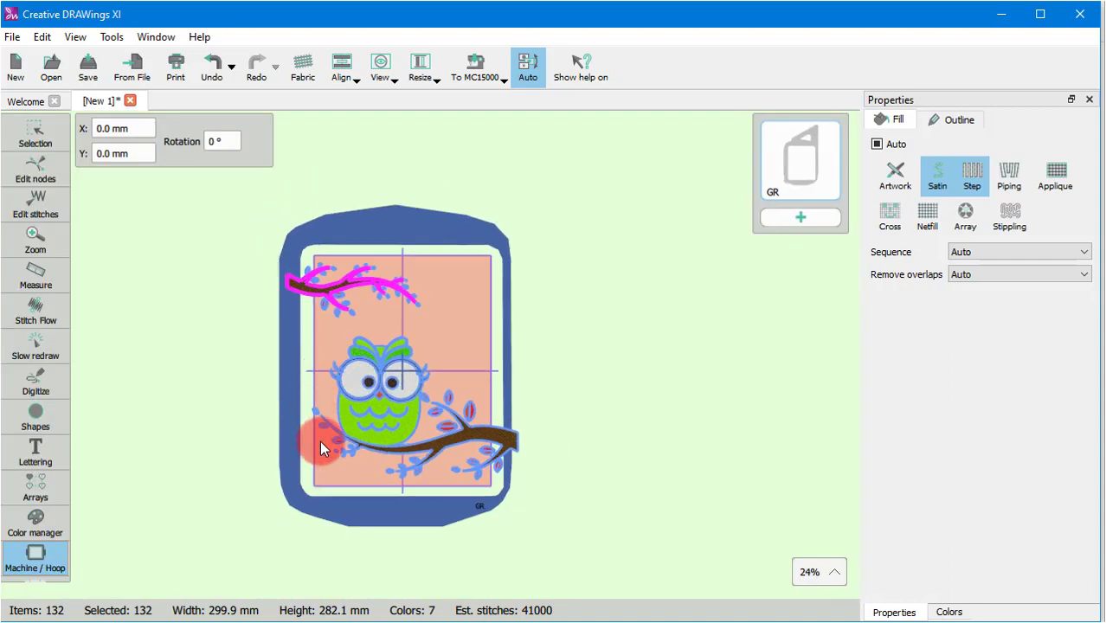
{"action": "scroll", "coordinate": [330, 378], "scroll_direction": "up", "scroll_amount": 1}
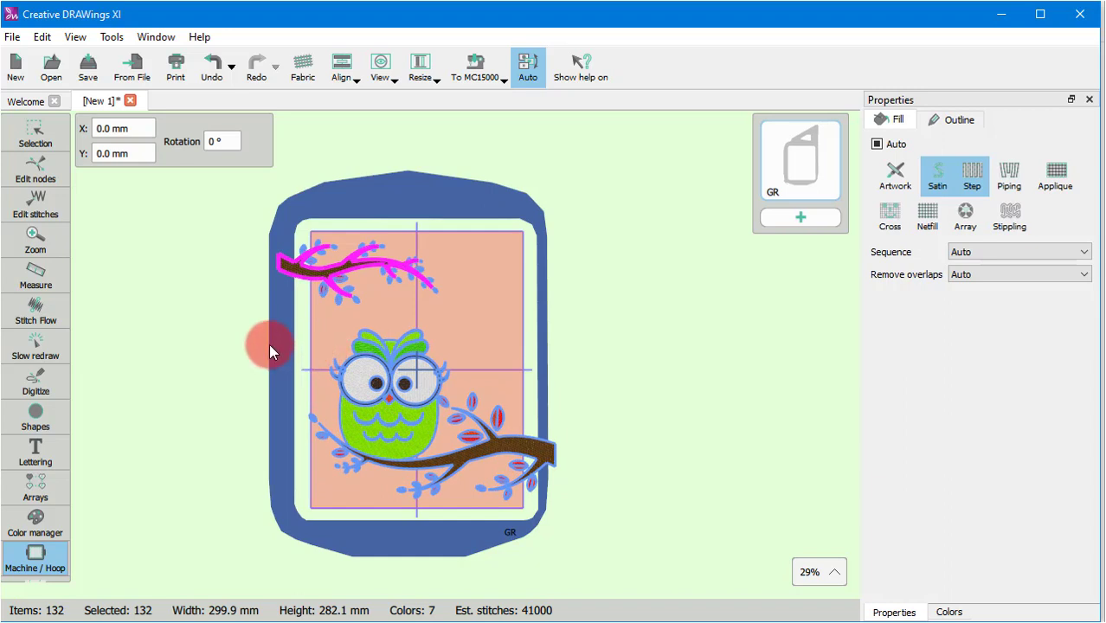
{"action": "left_click", "coordinate": [220, 145]}
{"action": "left_click", "coordinate": [212, 143]}
{"action": "type", "text": "9"}
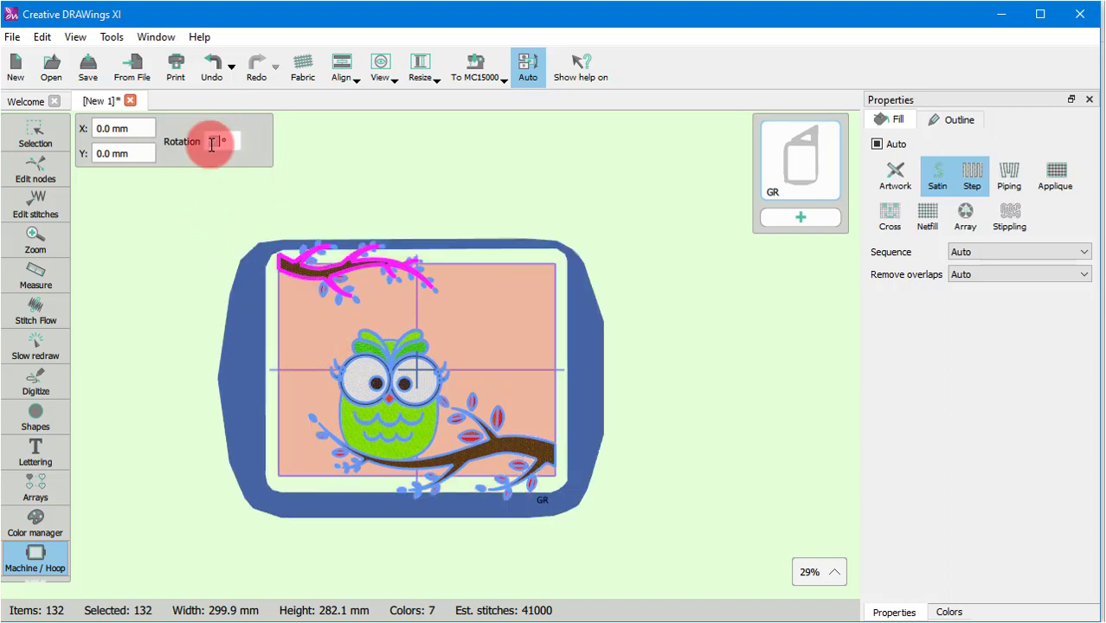
{"action": "left_click", "coordinate": [234, 398]}
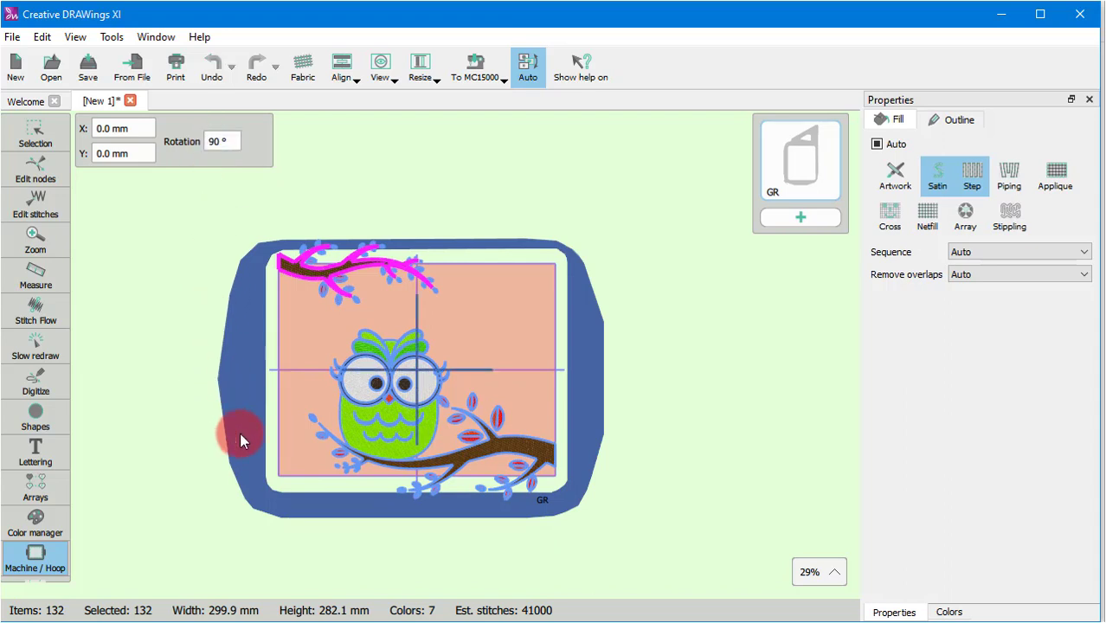
{"action": "mouse_move", "coordinate": [240, 432]}
{"action": "left_mouse_down"}
{"action": "mouse_move", "coordinate": [245, 482]}
{"action": "mouse_move", "coordinate": [243, 442]}
{"action": "left_mouse_up"}
- Position the GR hoop at X 10 mm and Y -40 mm around the owl and lower branch
{"action": "double_click", "coordinate": [103, 128]}
{"action": "type", "text": "10"}
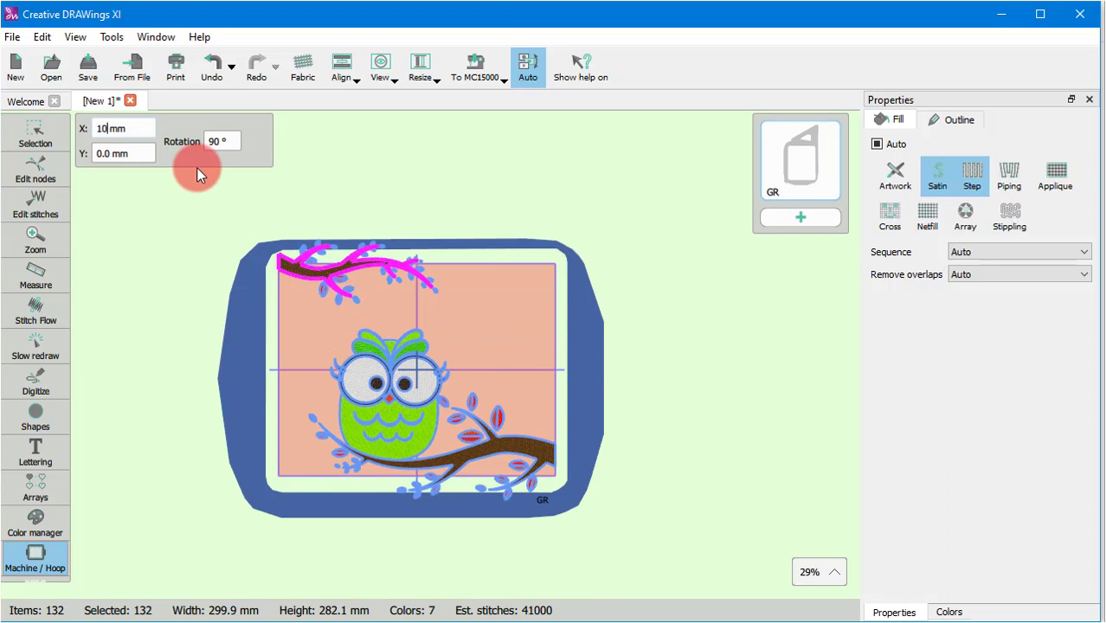
{"action": "key", "text": "Return"}
{"action": "double_click", "coordinate": [97, 154]}
{"action": "type", "text": "40"}
{"action": "key", "text": "Return"}
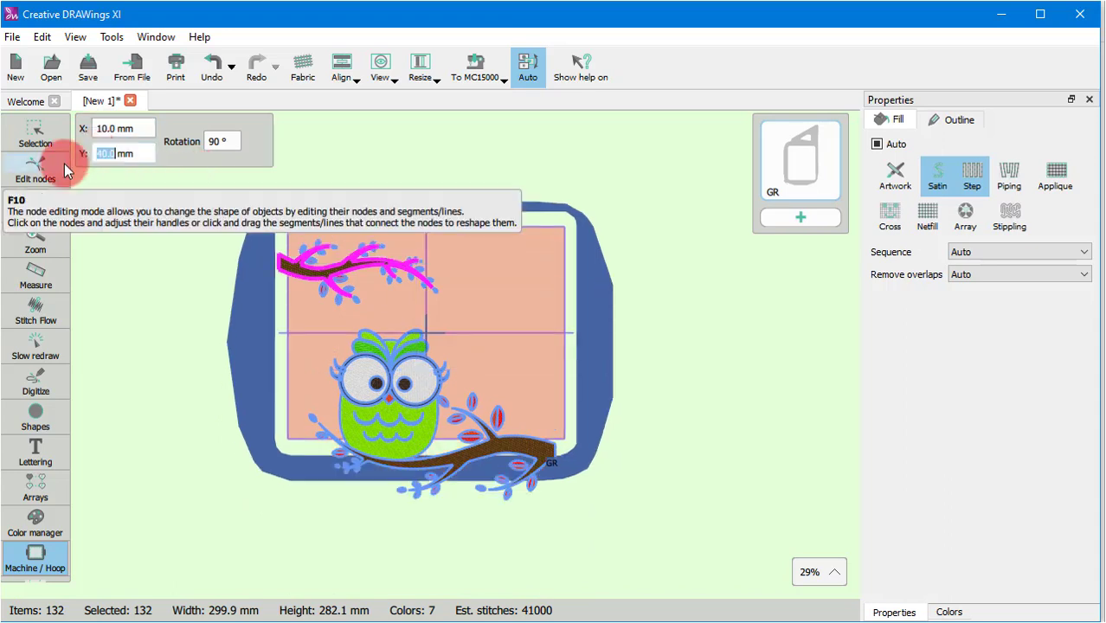
{"action": "type", "text": "-40"}
{"action": "key", "text": "Return"}
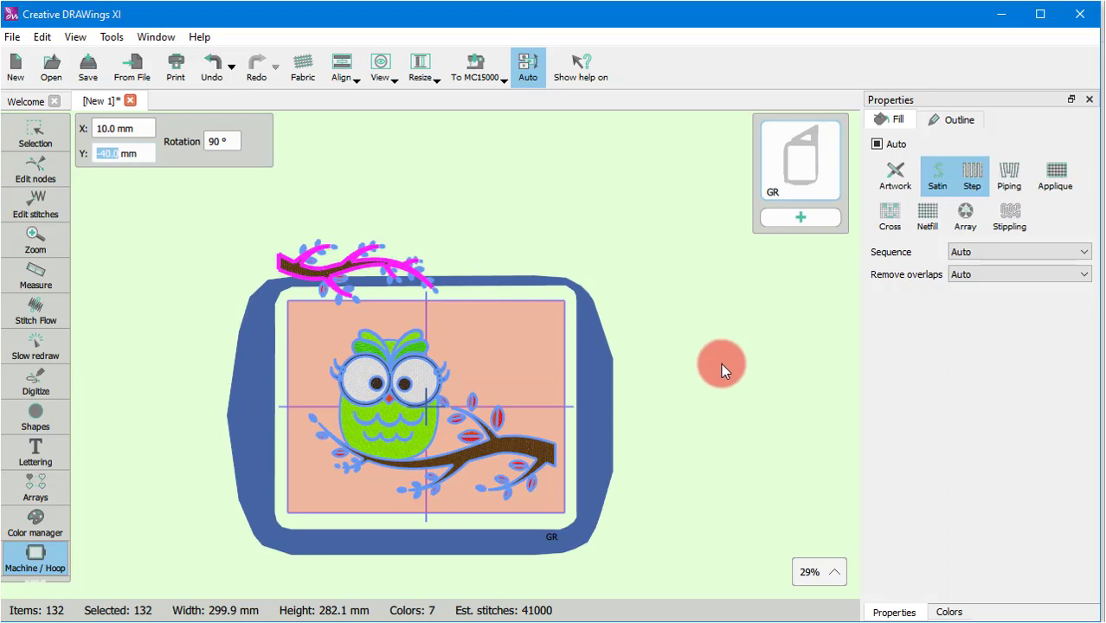
- Add a second hoop, SQ23, and move it over the upper branch to about X -69.5 mm, Y 162 mm, slightly overlapping the GR hoop
{"action": "left_click", "coordinate": [818, 217]}
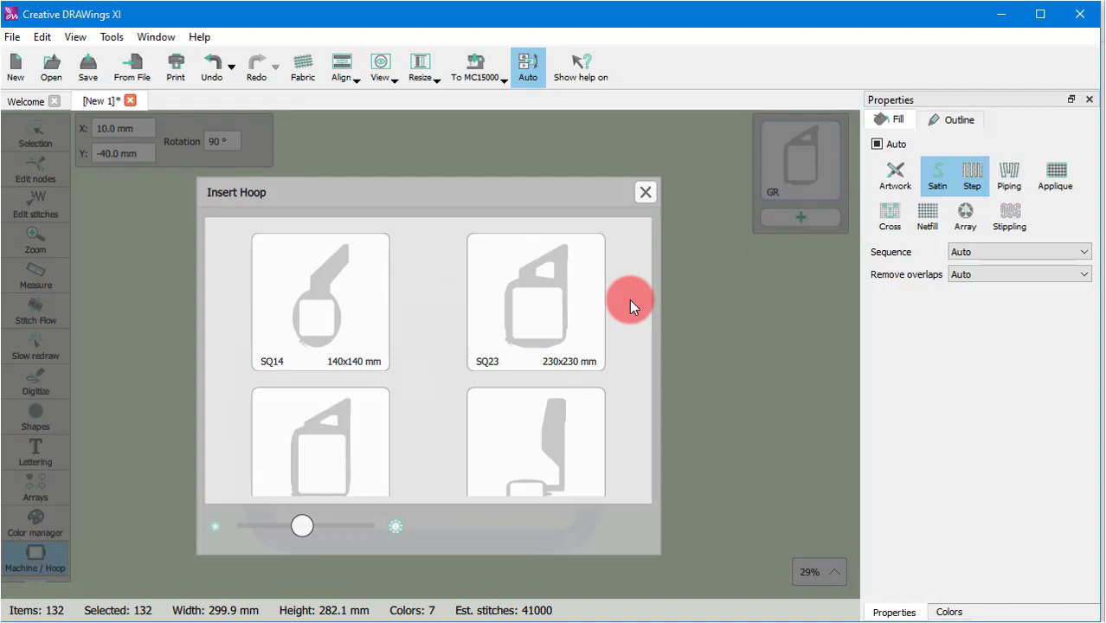
{"action": "left_click", "coordinate": [536, 303]}
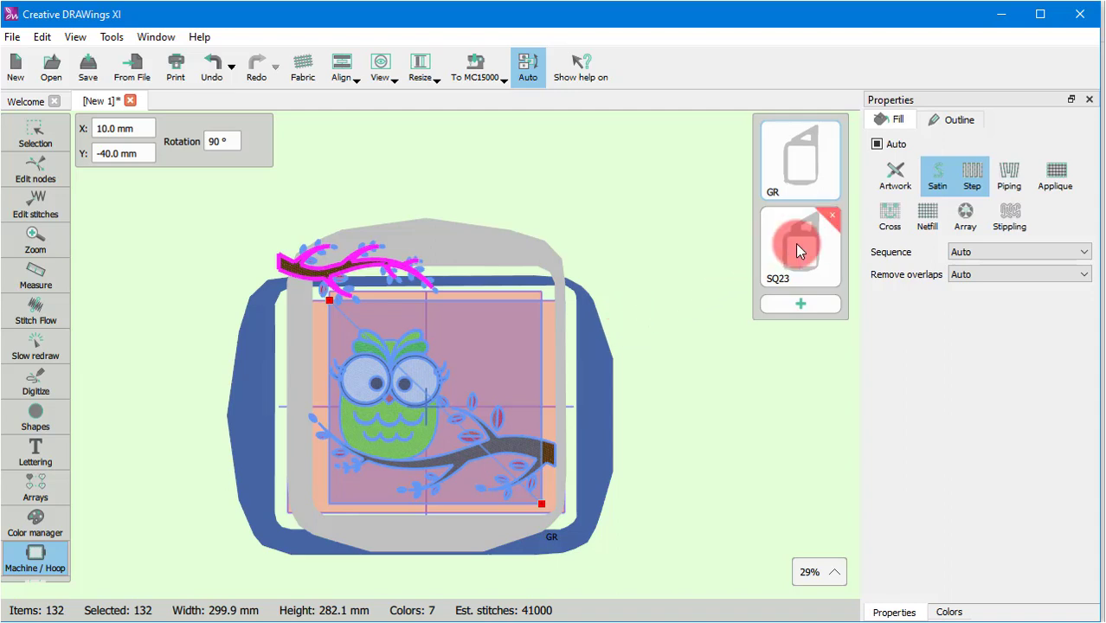
{"action": "left_click", "coordinate": [765, 279]}
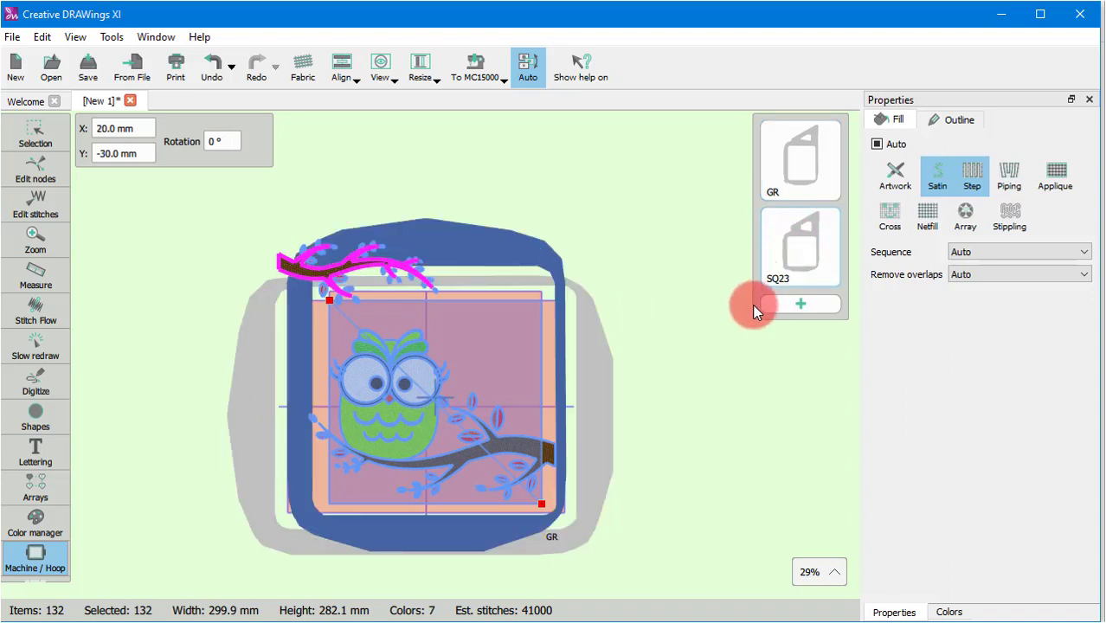
{"action": "mouse_move", "coordinate": [792, 270]}
{"action": "left_click_drag", "start_coordinate": [502, 247], "coordinate": [526, 353]}
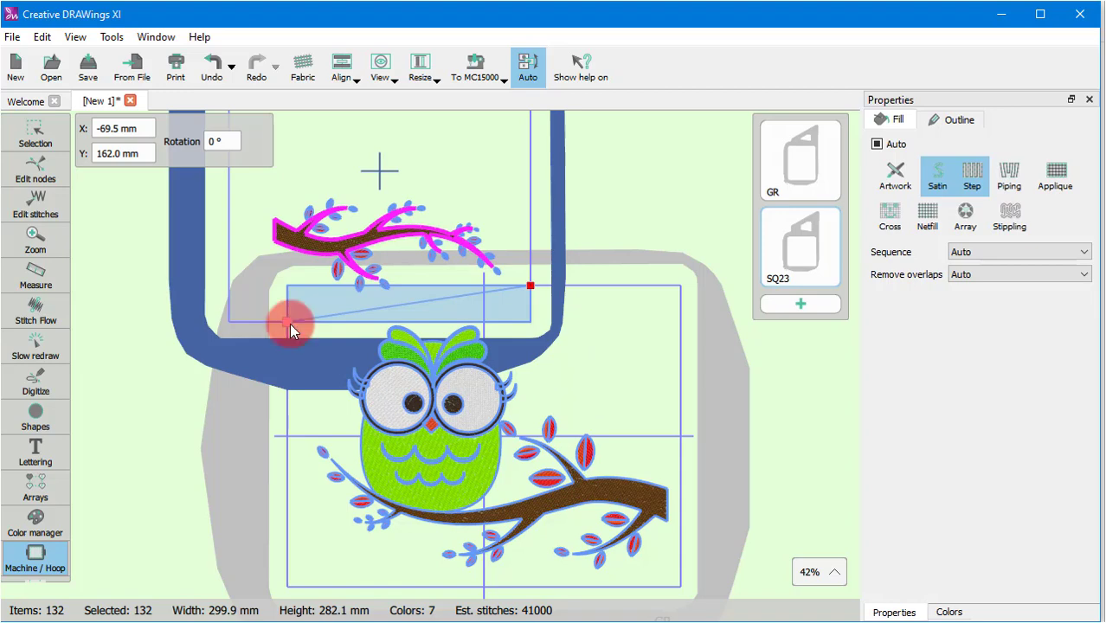
- Reshape the split line in the hoops' overlap area into a zigzag with three inner nodes, placing both endpoints on the area's lower edge
{"action": "mouse_move", "coordinate": [290, 323]}
{"action": "left_mouse_down"}
{"action": "mouse_move", "coordinate": [283, 281]}
{"action": "mouse_move", "coordinate": [287, 301]}
{"action": "left_mouse_up"}
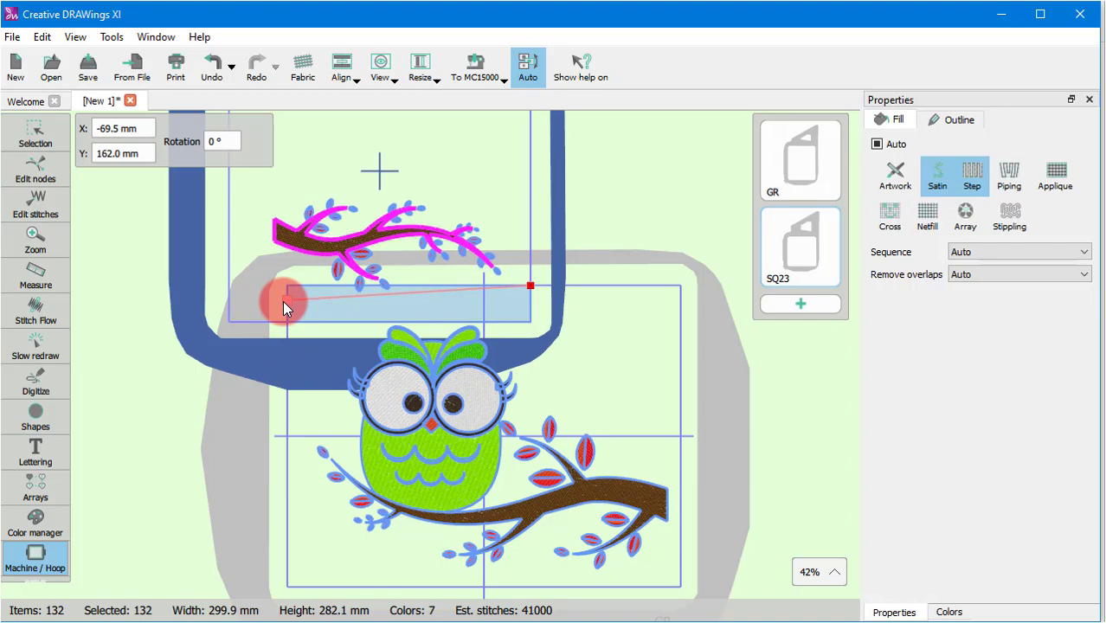
{"action": "left_click_drag", "start_coordinate": [283, 302], "coordinate": [283, 321]}
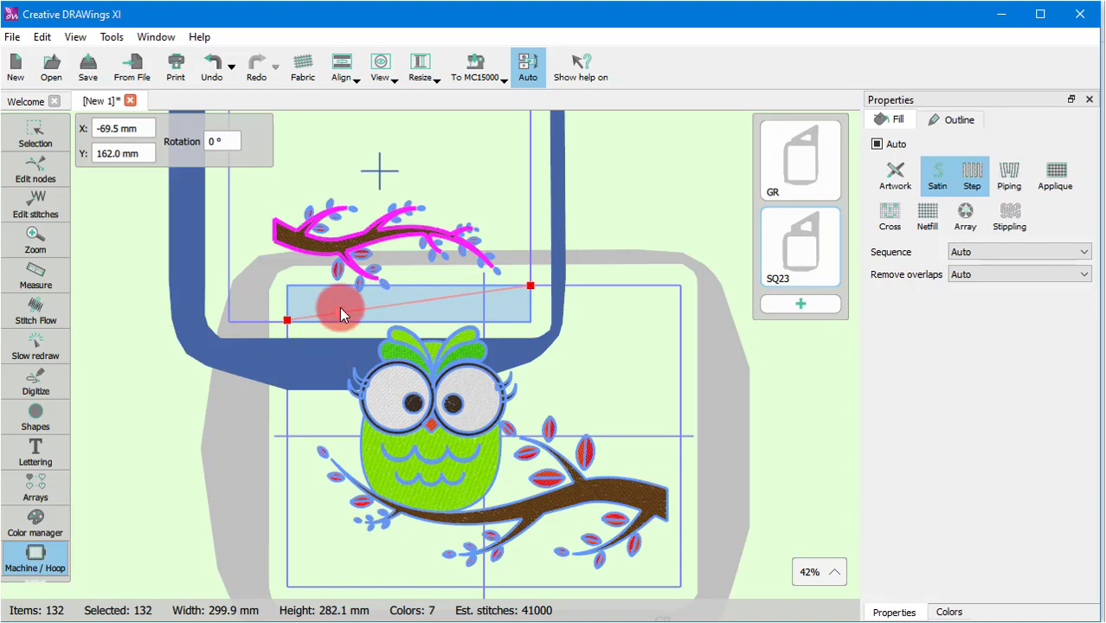
{"action": "left_click_drag", "start_coordinate": [339, 307], "coordinate": [368, 307]}
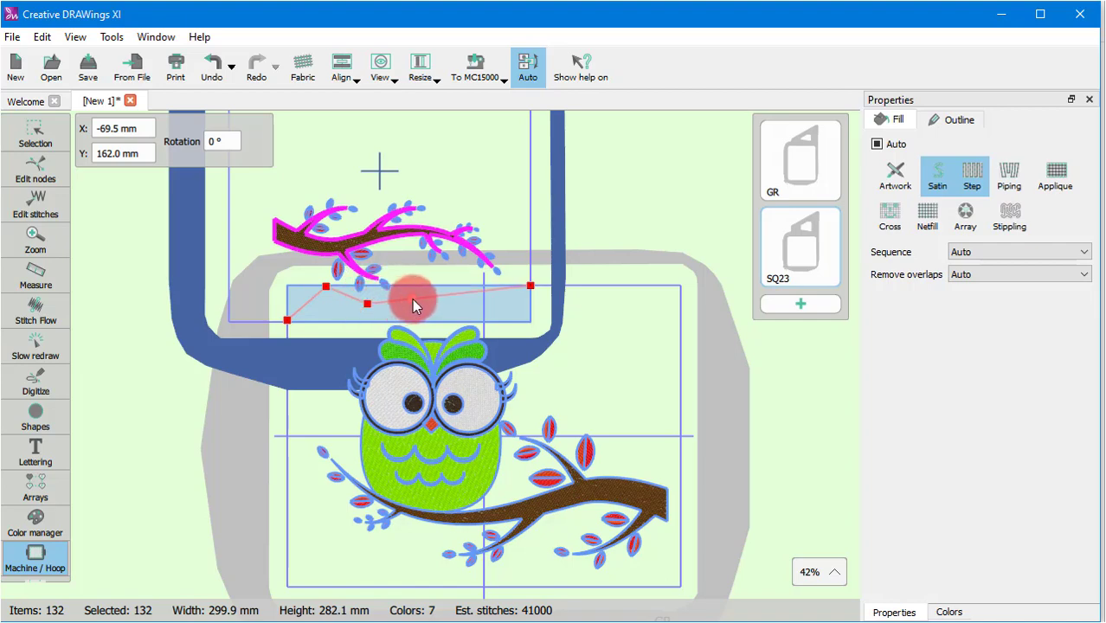
{"action": "left_click_drag", "start_coordinate": [423, 298], "coordinate": [422, 286]}
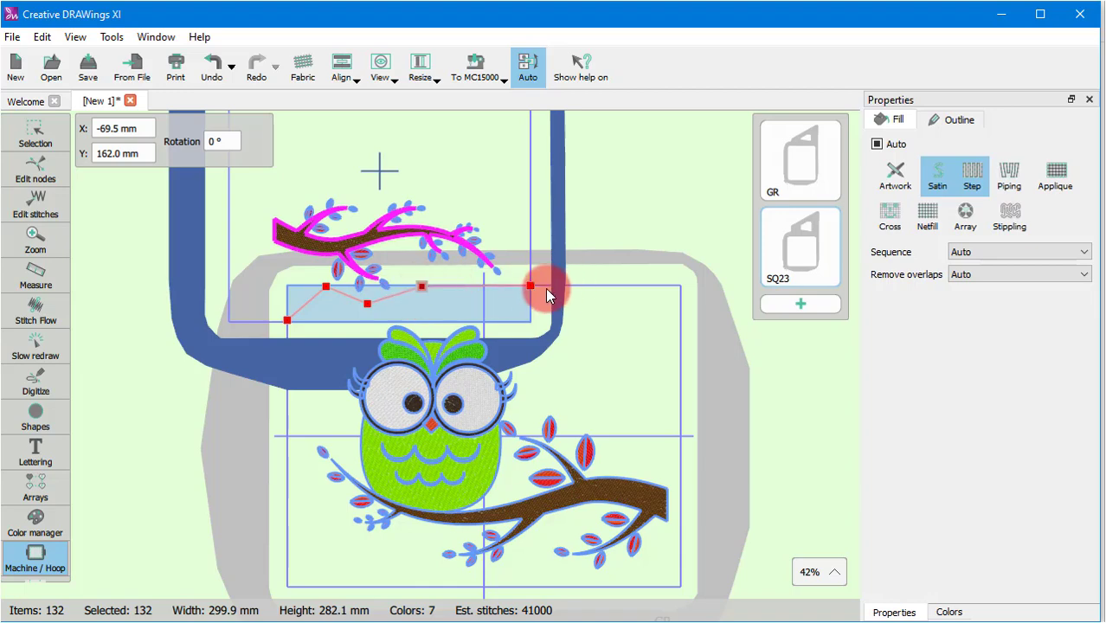
{"action": "left_click_drag", "start_coordinate": [546, 290], "coordinate": [526, 321]}
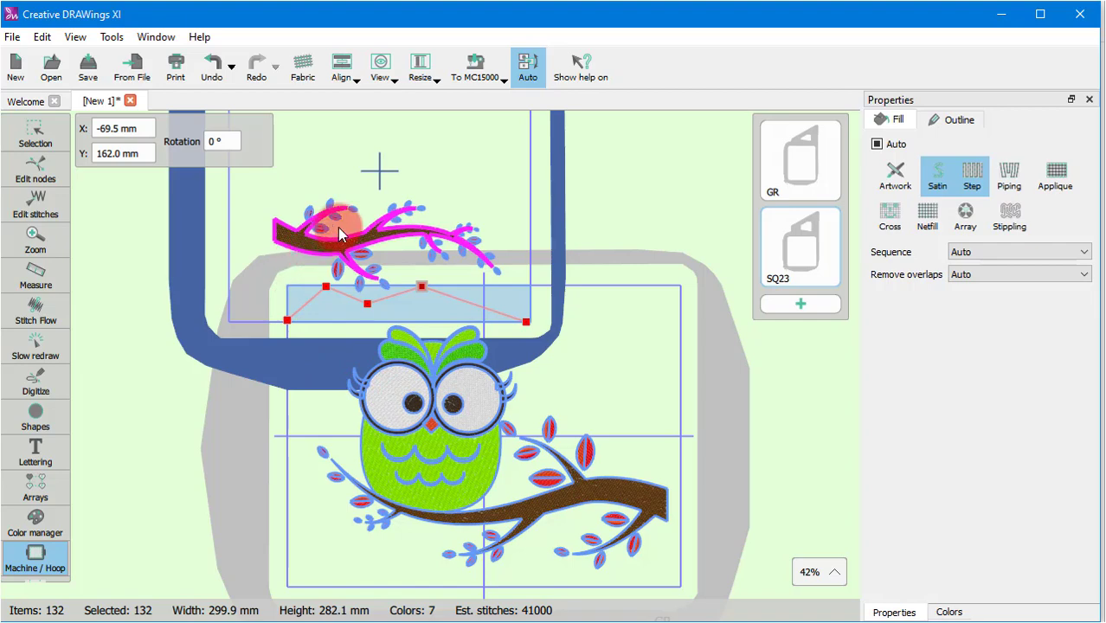
- Select only the upper branch with its leaves and nudge it down to Y 128.6 mm, into the hoops' overlap area
{"action": "left_click", "coordinate": [31, 130]}
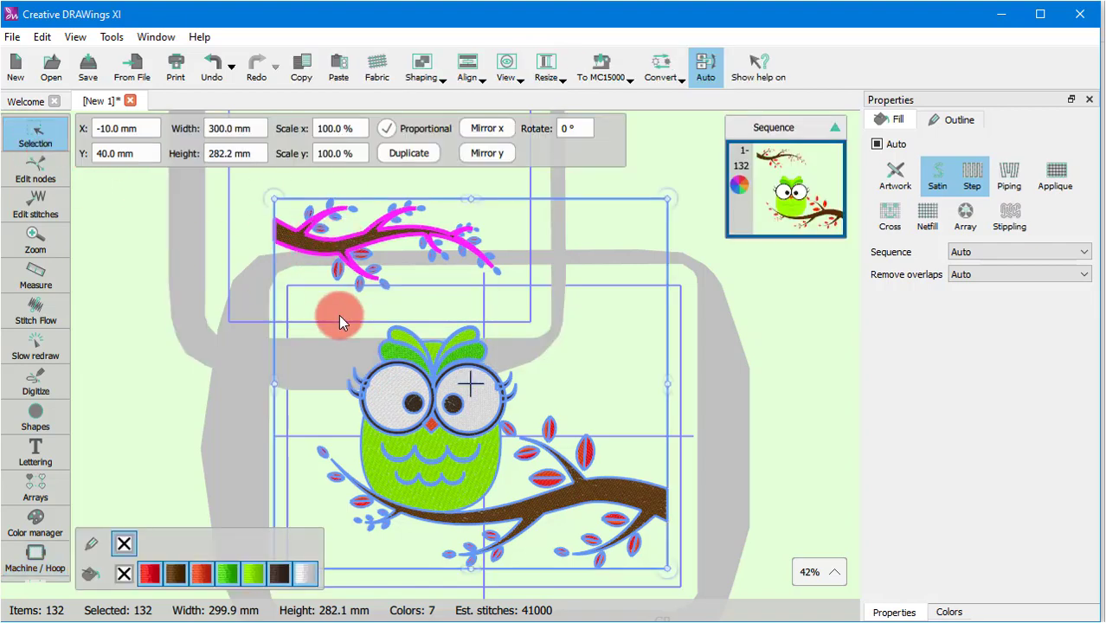
{"action": "left_click", "coordinate": [363, 262]}
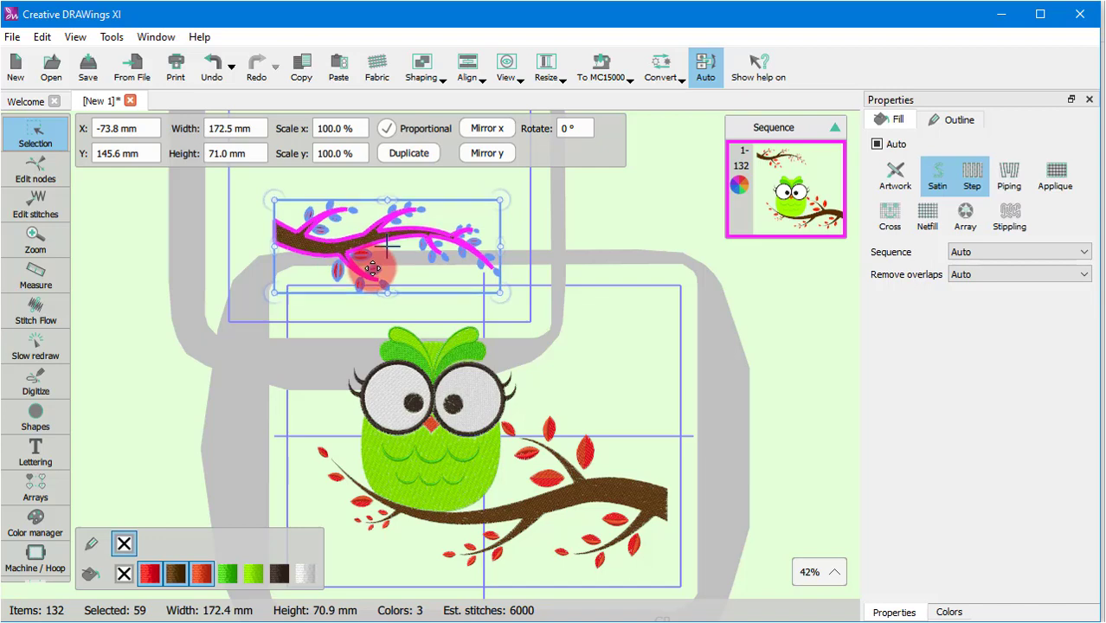
{"action": "scroll", "coordinate": [372, 268], "scroll_direction": "down", "scroll_amount": 1}
{"action": "key", "text": "Down"}
{"action": "key", "text": "Down"}
{"action": "key", "text": "Down"}
{"action": "key", "text": "Down"}
{"action": "key", "text": "Down"}
{"action": "key", "text": "Down"}
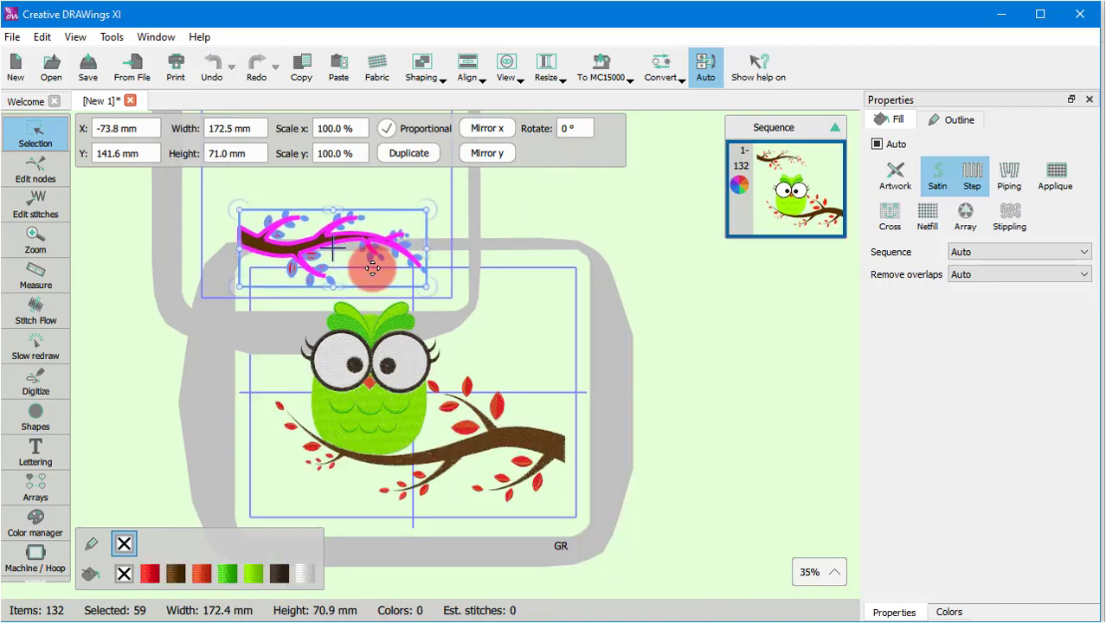
{"action": "key", "text": "Down"}
{"action": "key", "text": "Down"}
{"action": "key", "text": "Down"}
{"action": "key", "text": "Down"}
{"action": "key", "text": "Down"}
- Return to hoop editing, select the GR hoop and move the split line's three inner nodes so the line passes below the upper branch's leaves
{"action": "left_click", "coordinate": [36, 437]}
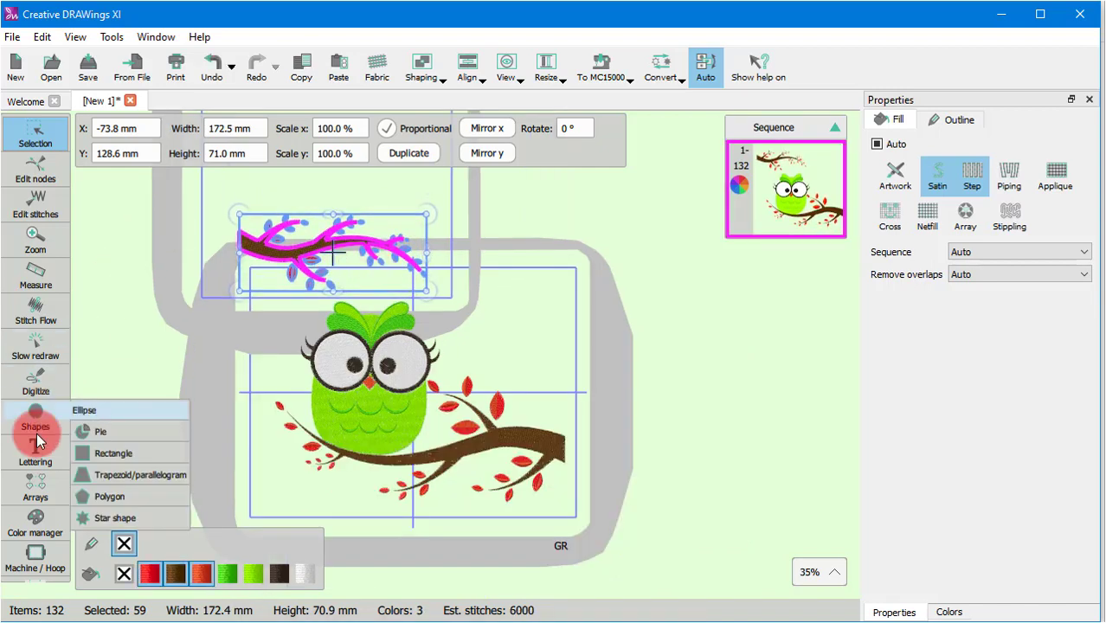
{"action": "left_click", "coordinate": [34, 561]}
{"action": "left_click", "coordinate": [259, 334]}
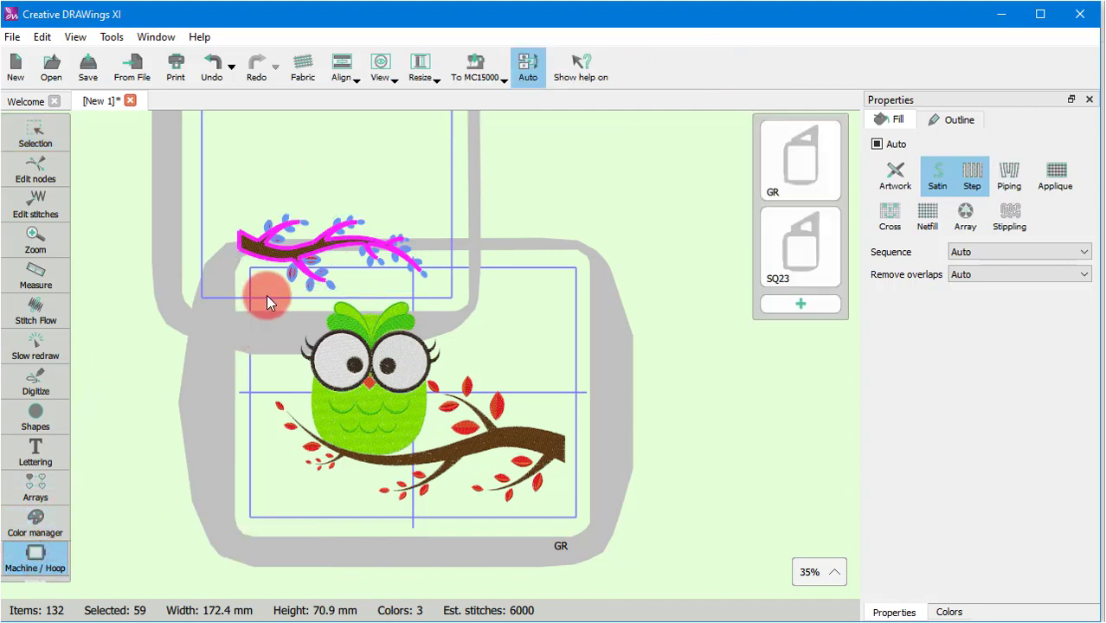
{"action": "left_click", "coordinate": [607, 296]}
{"action": "scroll", "coordinate": [261, 258], "scroll_direction": "up", "scroll_amount": 5}
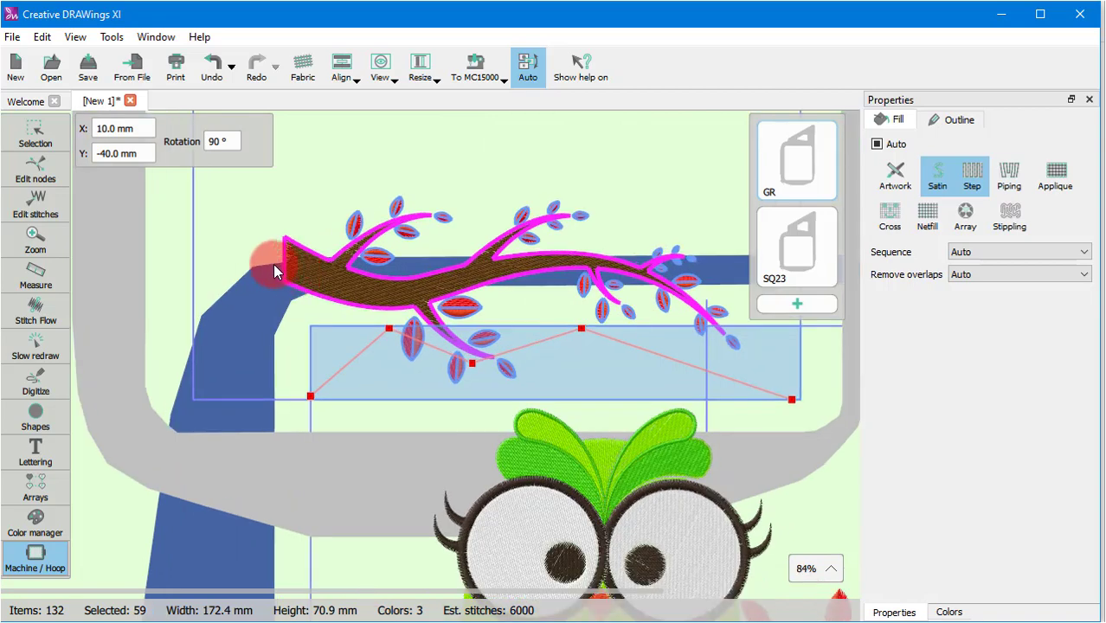
{"action": "left_click_drag", "start_coordinate": [386, 326], "coordinate": [364, 359]}
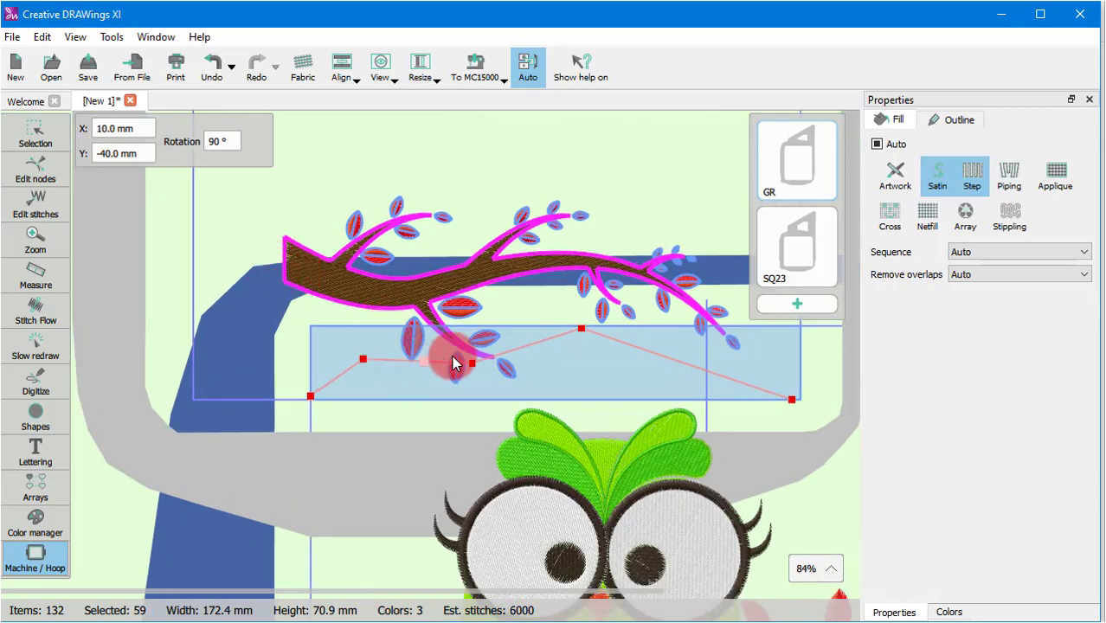
{"action": "left_click_drag", "start_coordinate": [468, 363], "coordinate": [461, 394]}
{"action": "left_click_drag", "start_coordinate": [581, 328], "coordinate": [658, 350]}
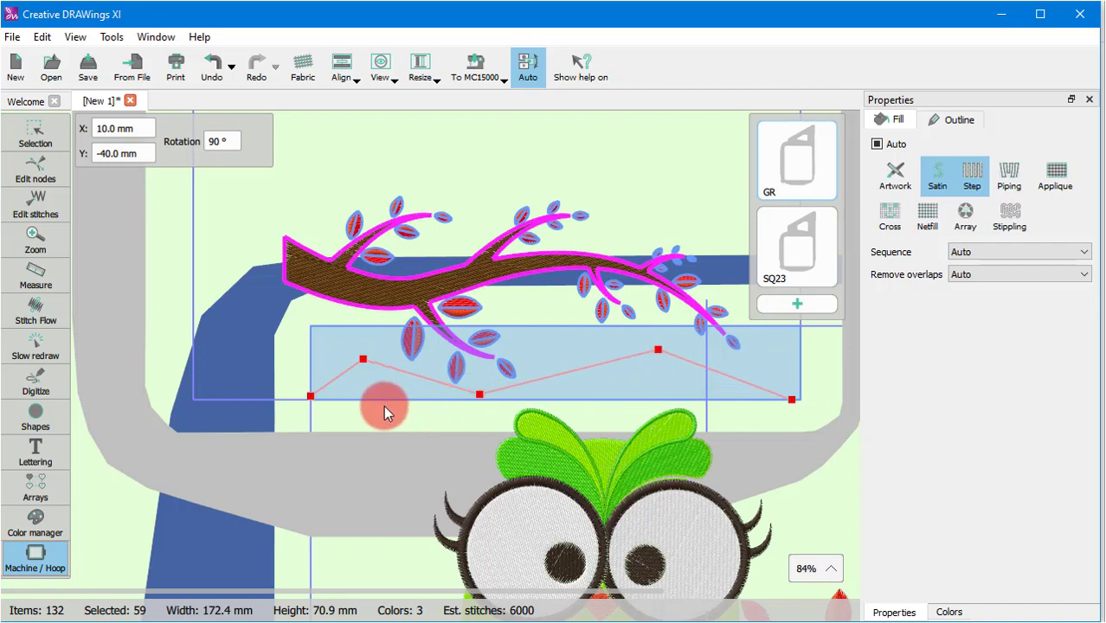
- Leave hoop editing and start saving a copy of the design in the JEF Generic (*.JEF) format
{"action": "left_click", "coordinate": [34, 136]}
{"action": "scroll", "coordinate": [334, 413], "scroll_direction": "down", "scroll_amount": 6}
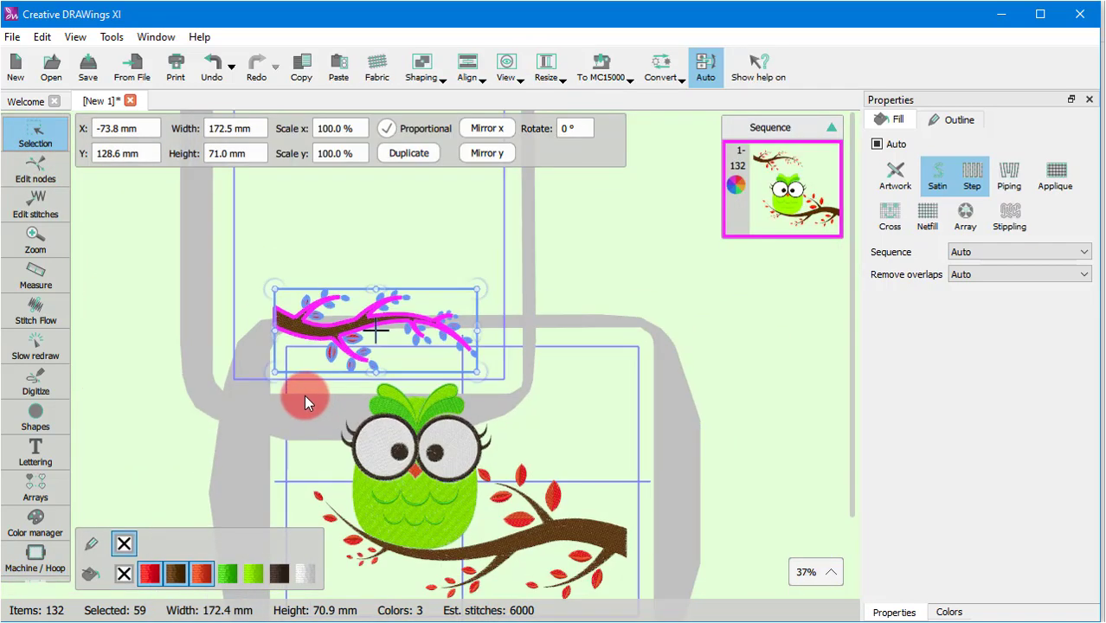
{"action": "left_click", "coordinate": [12, 36]}
{"action": "left_click", "coordinate": [54, 124]}
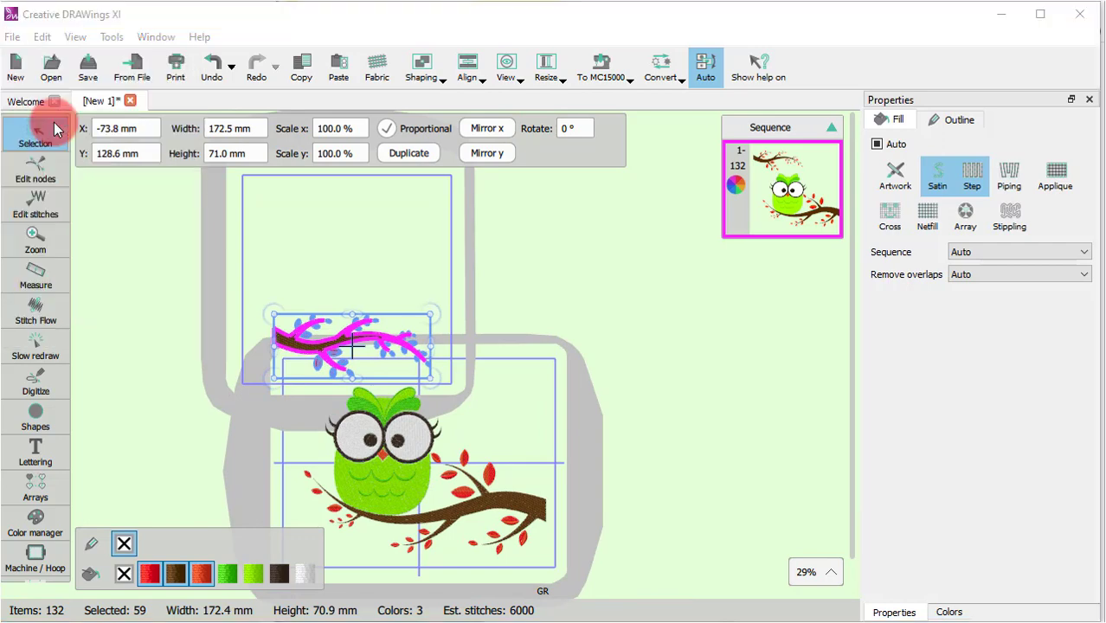
{"action": "left_click", "coordinate": [326, 427]}
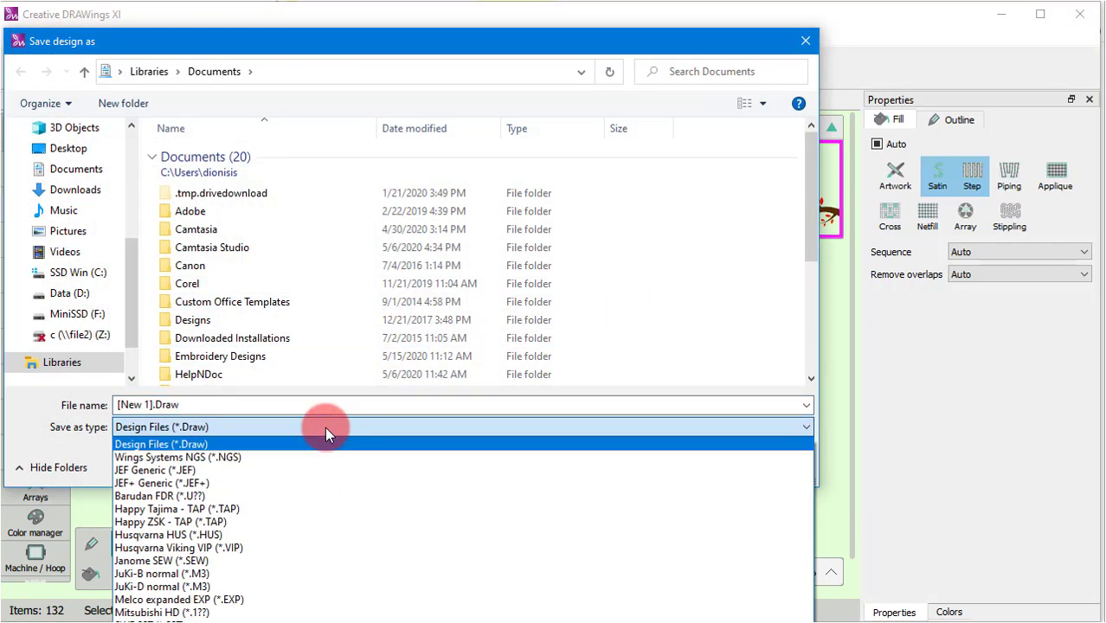
{"action": "left_click", "coordinate": [219, 469]}
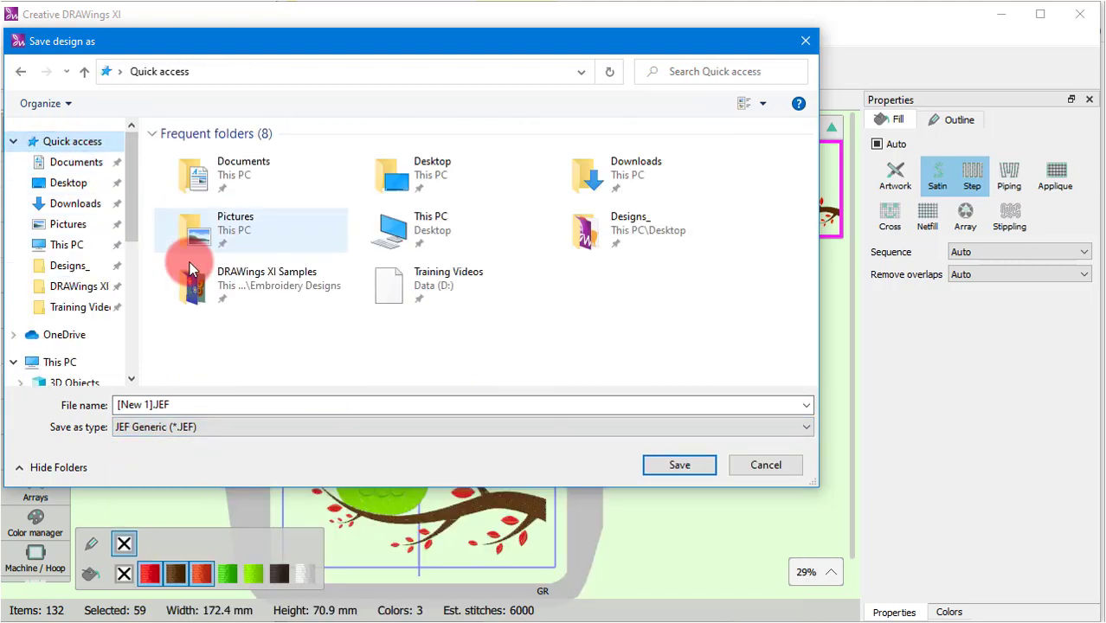
- Save the stitch files to the Designs_ folder under the name [New 1].JEF
{"action": "double_click", "coordinate": [582, 245]}
{"action": "double_click", "coordinate": [137, 405]}
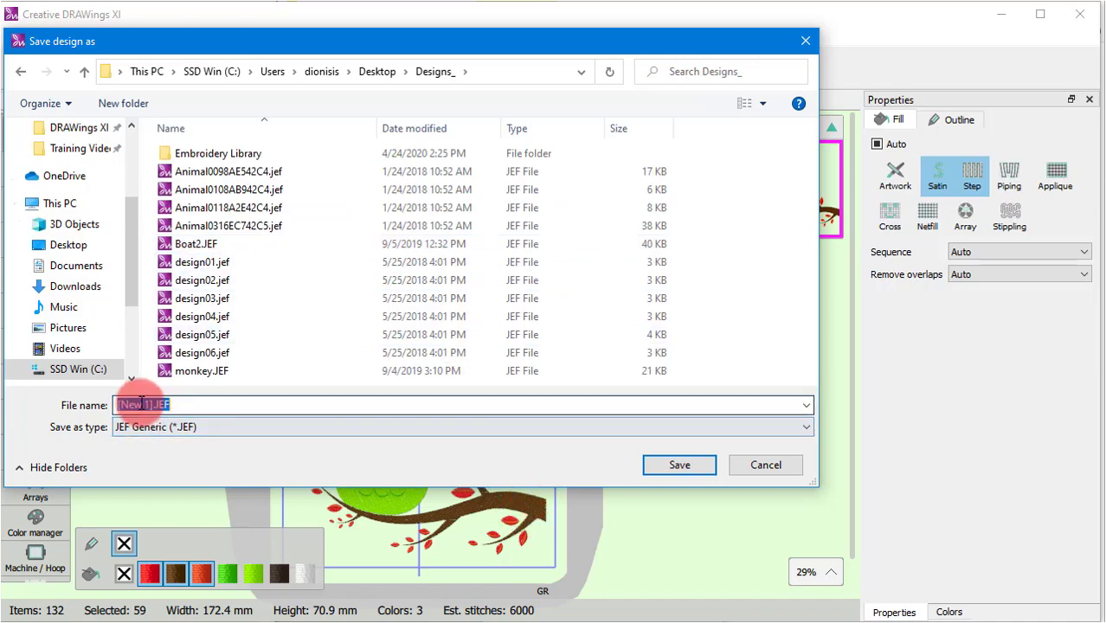
{"action": "left_click", "coordinate": [672, 466]}
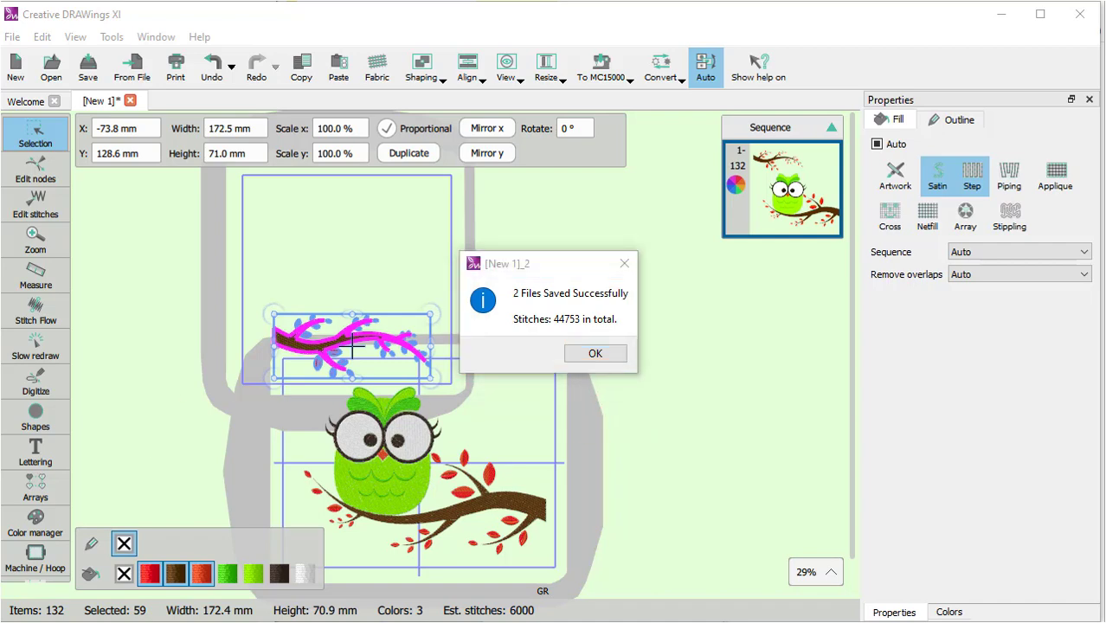
{"action": "left_click", "coordinate": [594, 350]}
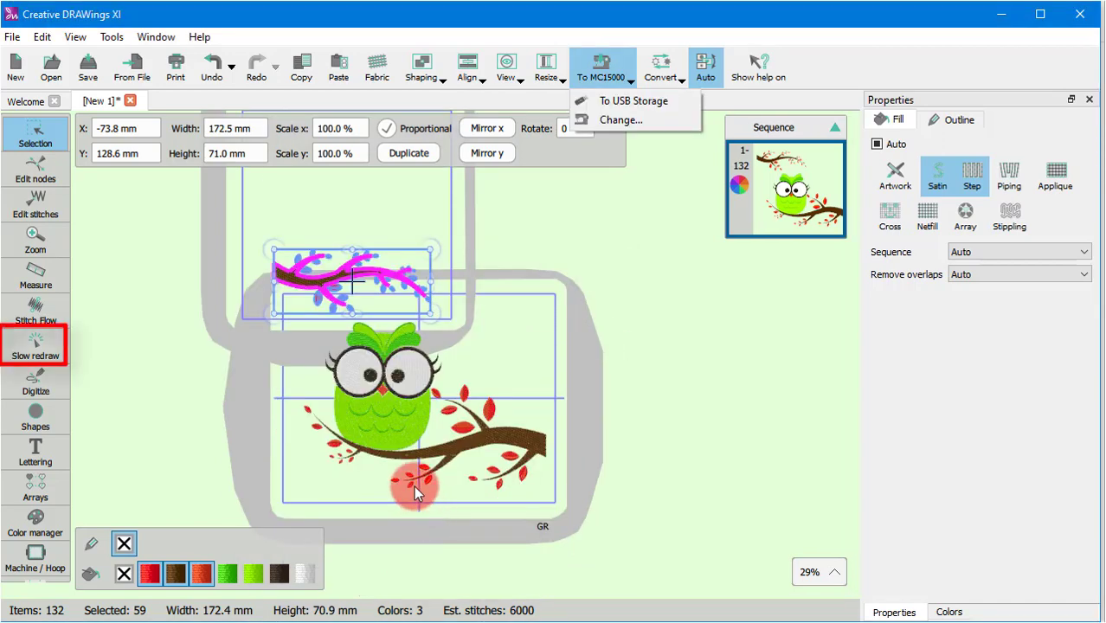
- Preview the stitching of the GR and SQ23 hoops one after the other in Slow redraw, then return to object selection
{"action": "left_click", "coordinate": [28, 348]}
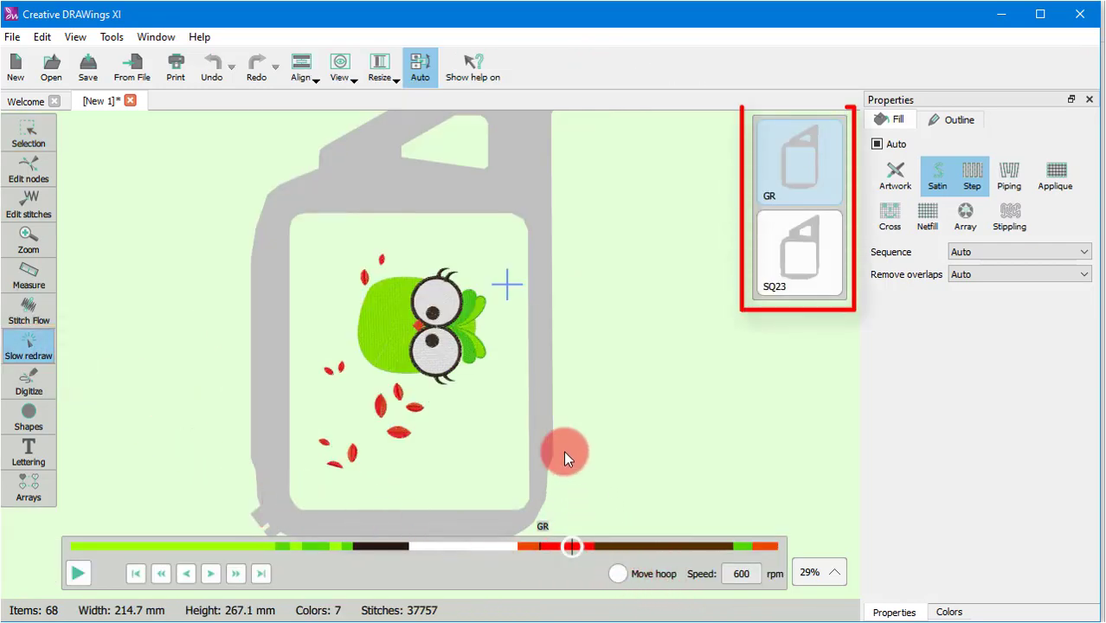
{"action": "mouse_move", "coordinate": [560, 540]}
{"action": "left_mouse_down"}
{"action": "mouse_move", "coordinate": [568, 545]}
{"action": "mouse_move", "coordinate": [82, 537]}
{"action": "mouse_move", "coordinate": [870, 560]}
{"action": "left_mouse_up"}
{"action": "left_click", "coordinate": [806, 276]}
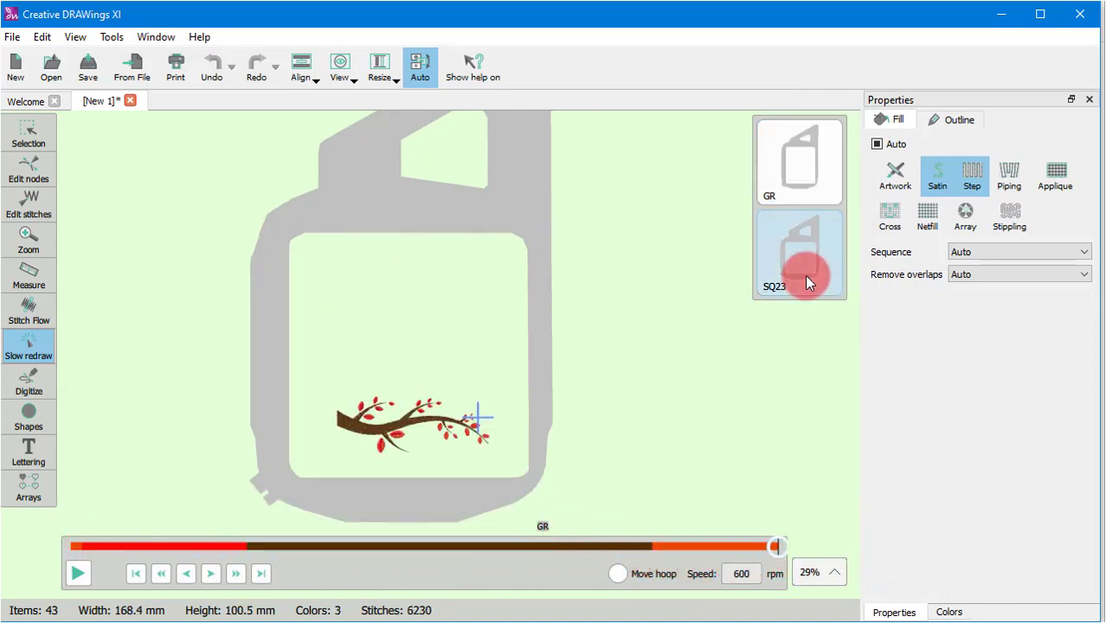
{"action": "mouse_move", "coordinate": [794, 547]}
{"action": "left_mouse_down"}
{"action": "mouse_move", "coordinate": [52, 551]}
{"action": "mouse_move", "coordinate": [561, 565]}
{"action": "mouse_move", "coordinate": [771, 549]}
{"action": "left_mouse_up"}
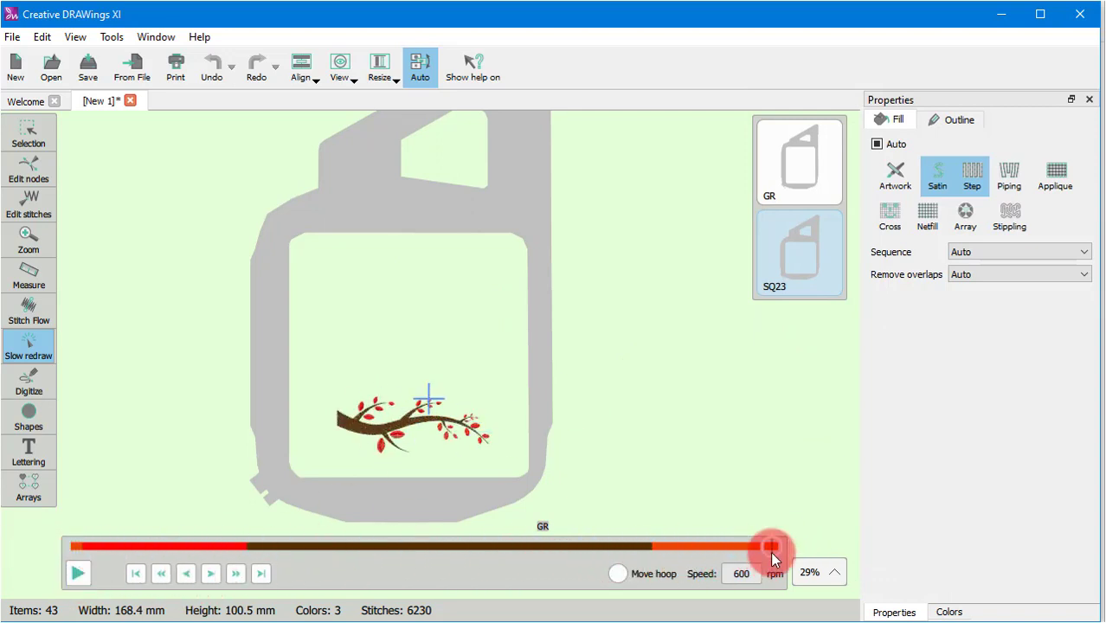
{"action": "left_click", "coordinate": [27, 130]}
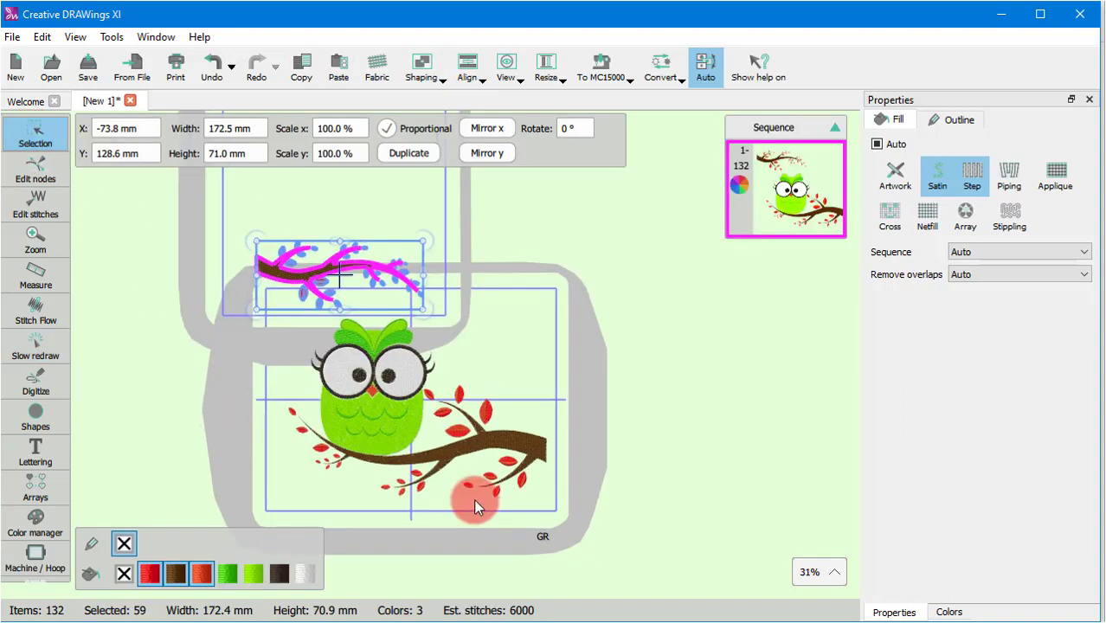
- Start printing the two-hoop owl design
{"action": "left_click", "coordinate": [12, 37]}
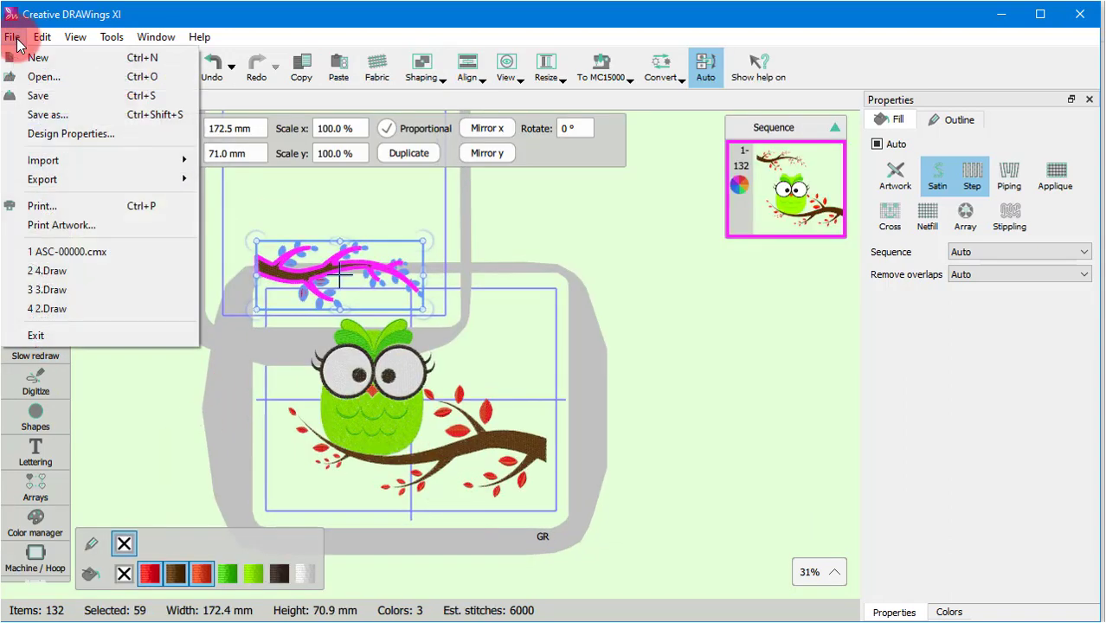
{"action": "left_click", "coordinate": [66, 203]}
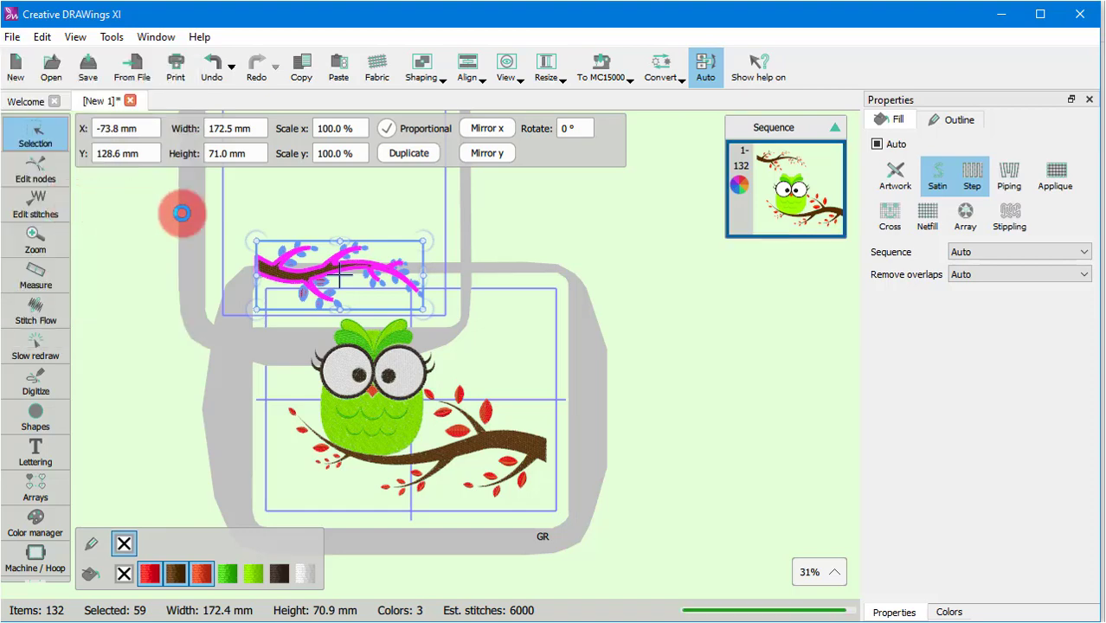